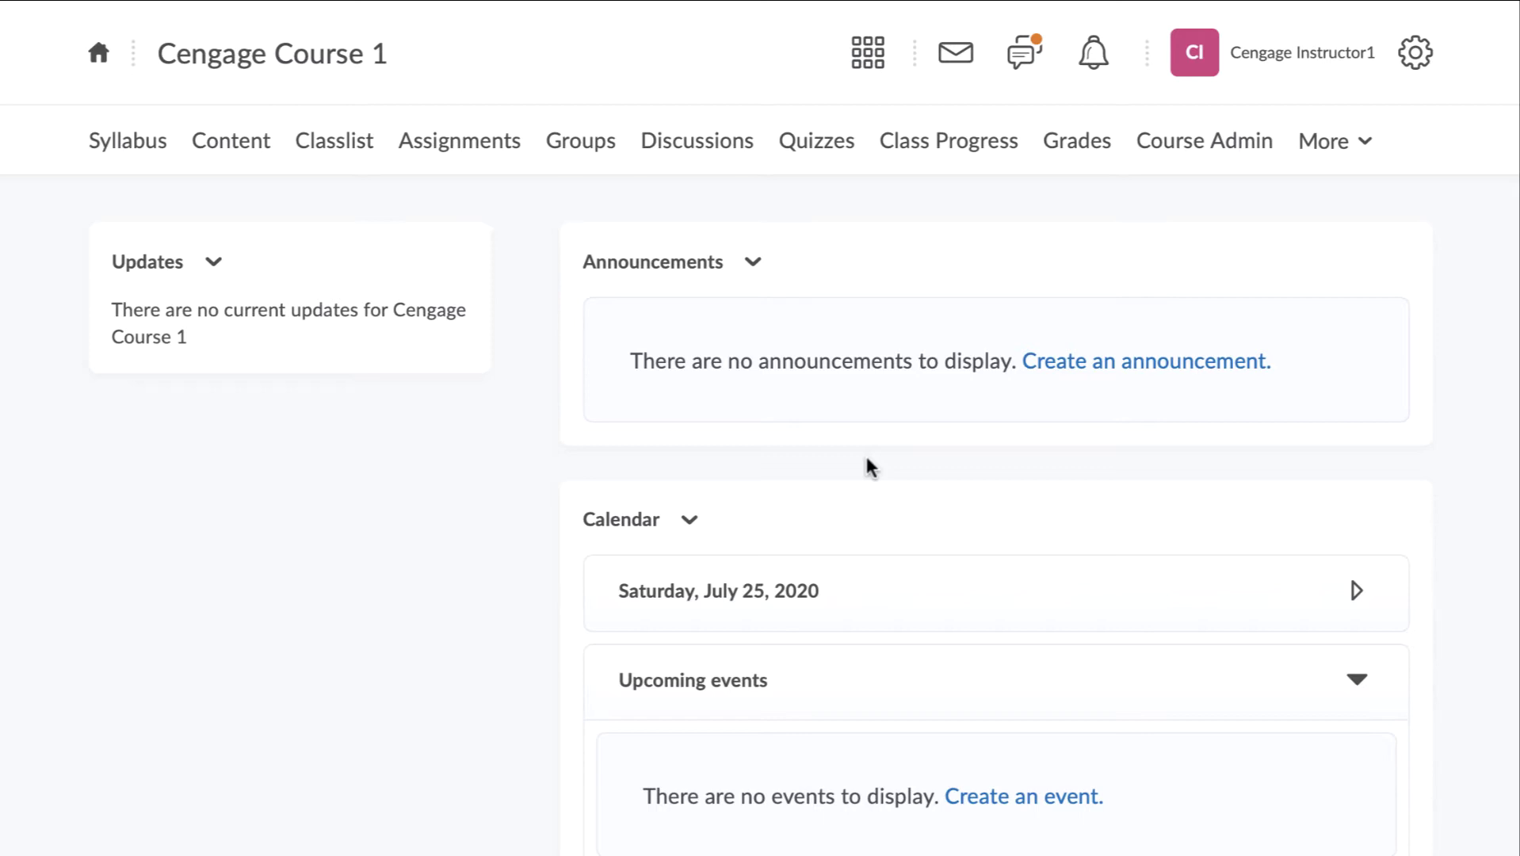
# In Course Builder, create a module named 'MindTap Access Registration' in the Cengage Course 1 outline
pyautogui.click(1207, 141)
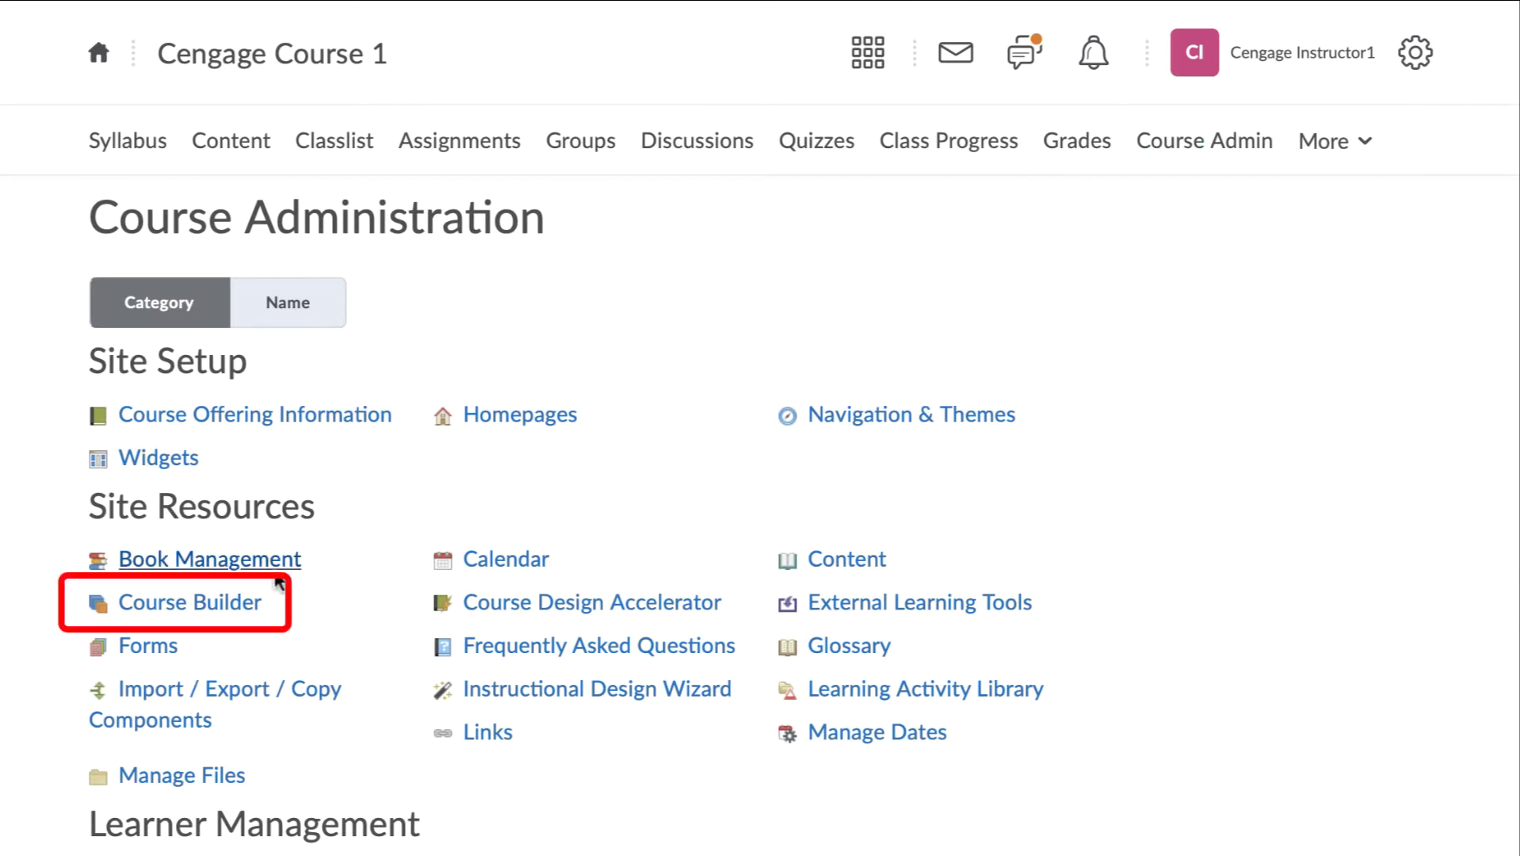
pyautogui.click(252, 604)
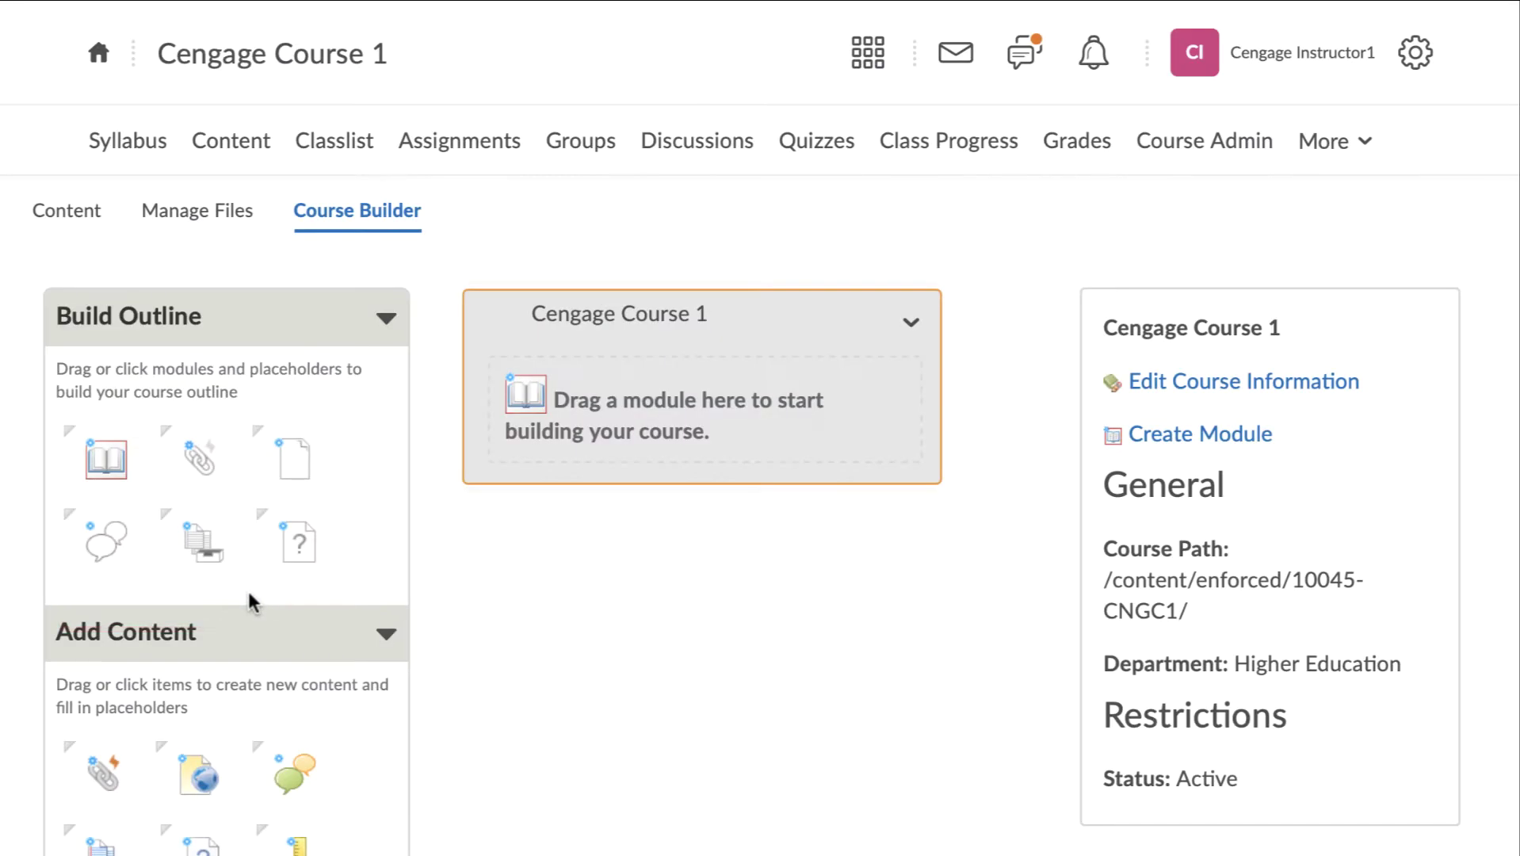
pyautogui.moveTo(103, 464); pyautogui.dragTo(537, 420)
pyautogui.click(598, 290)
pyautogui.write('Mind')
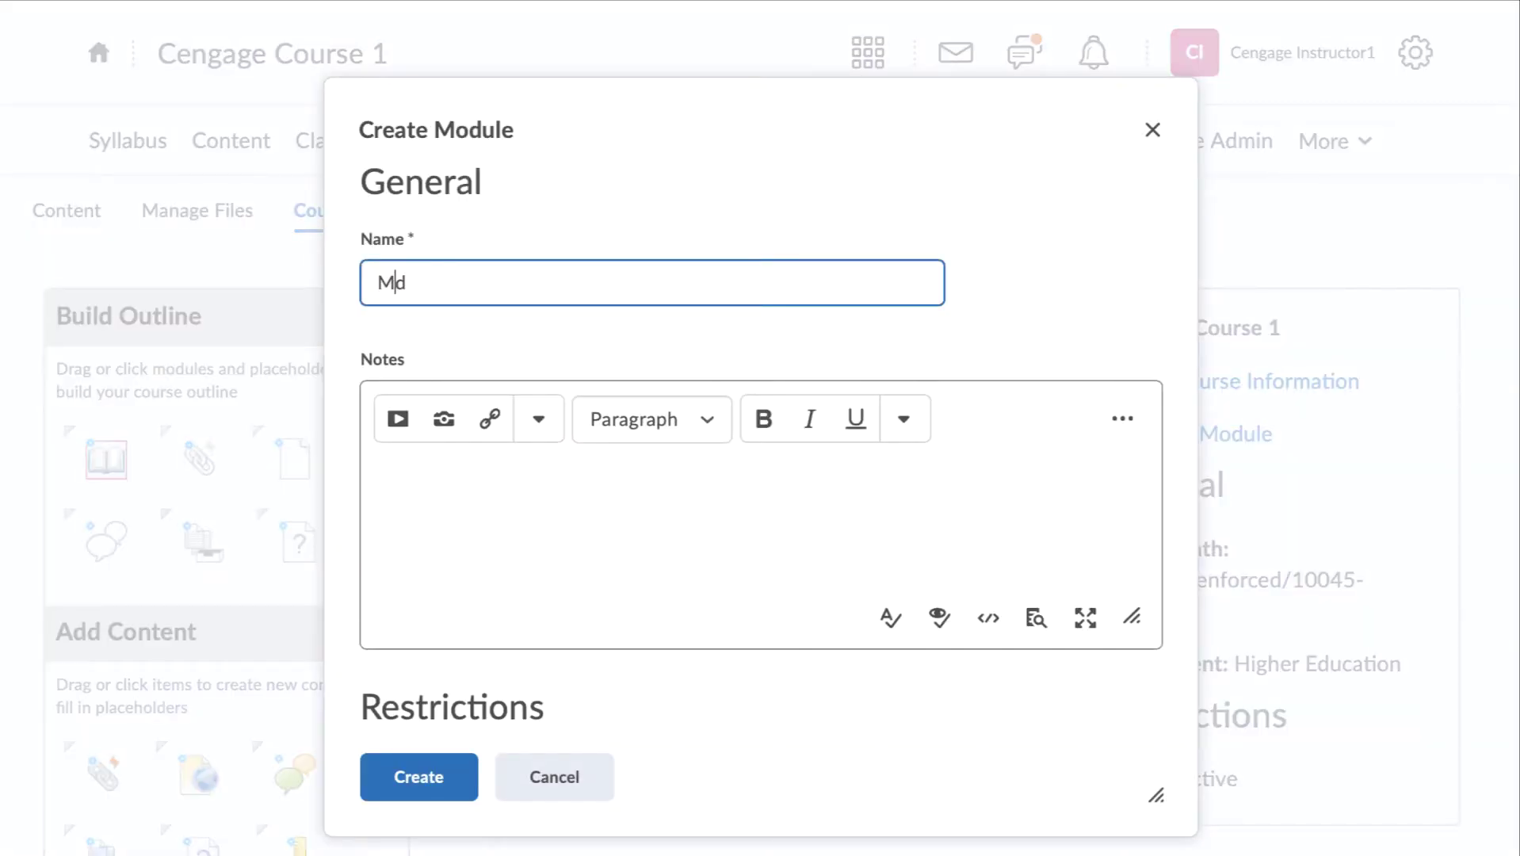
pyautogui.write('Tap Acc')
pyautogui.write('ess Registr')
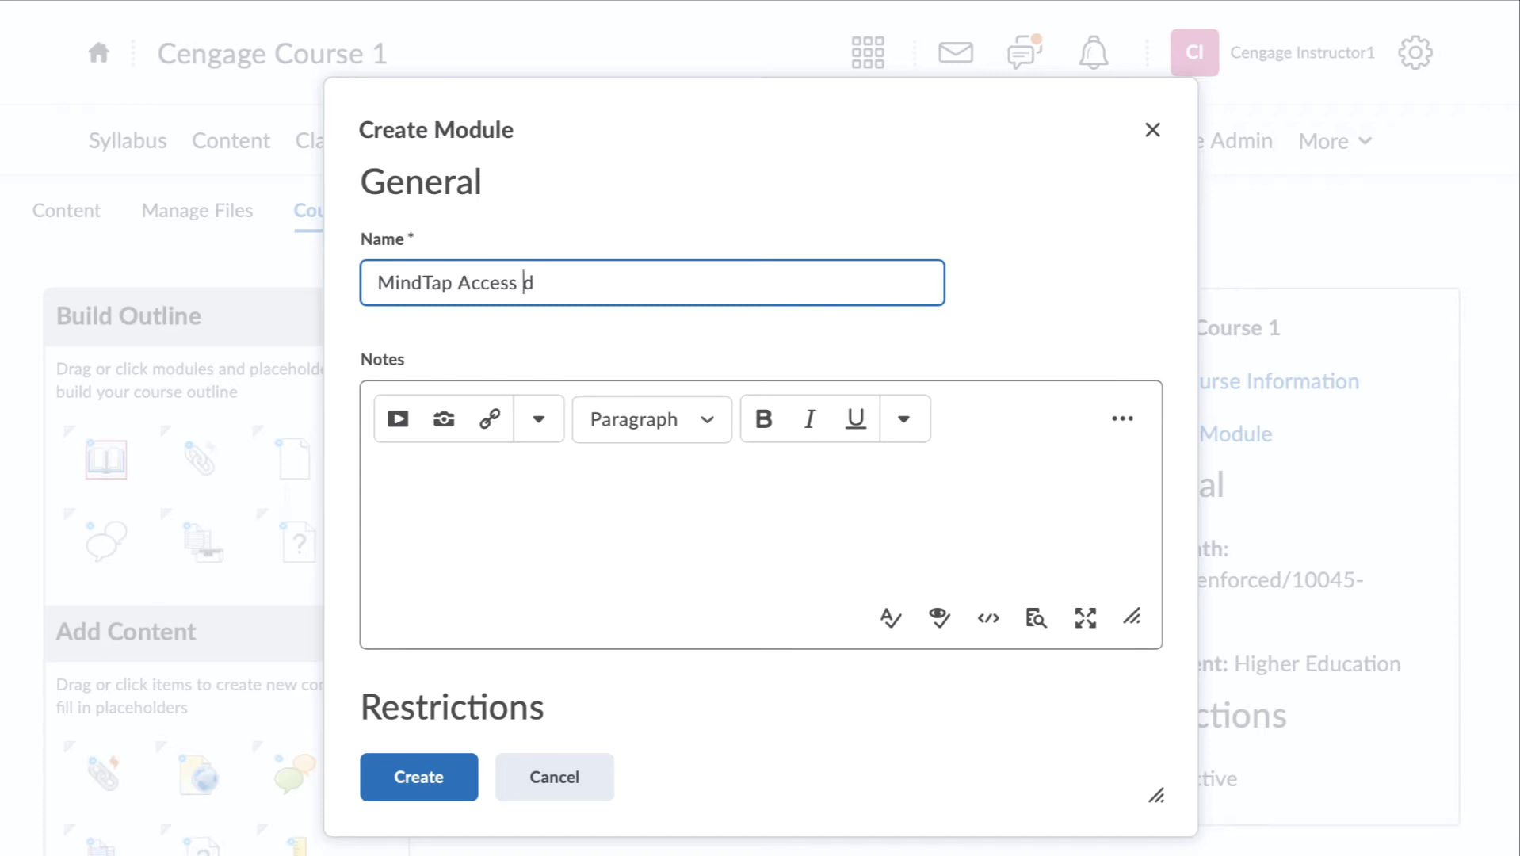
pyautogui.write('ation')
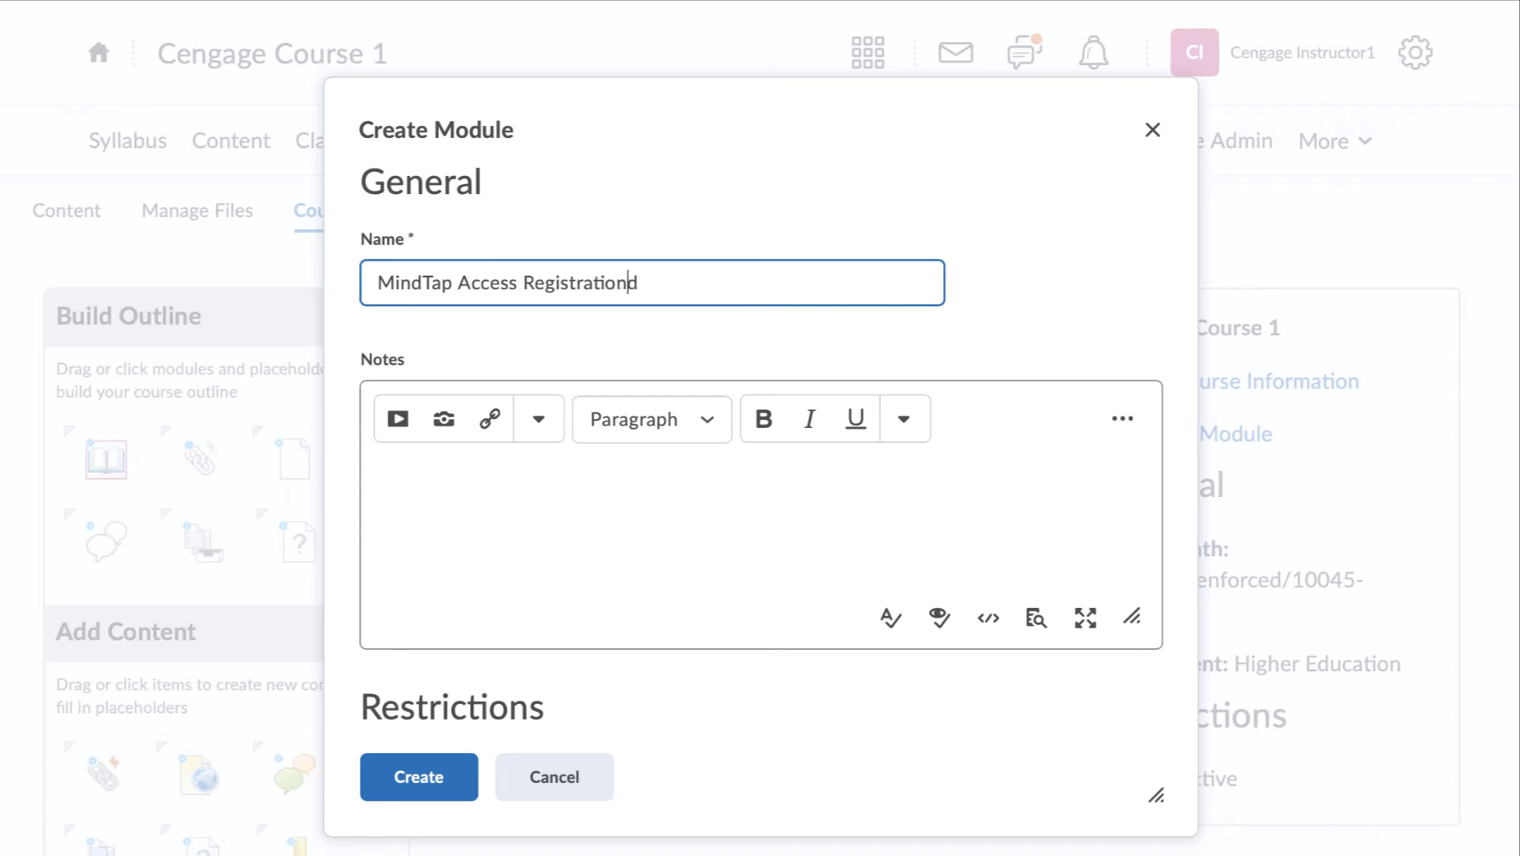
pyautogui.press('Delete')
pyautogui.click(390, 774)
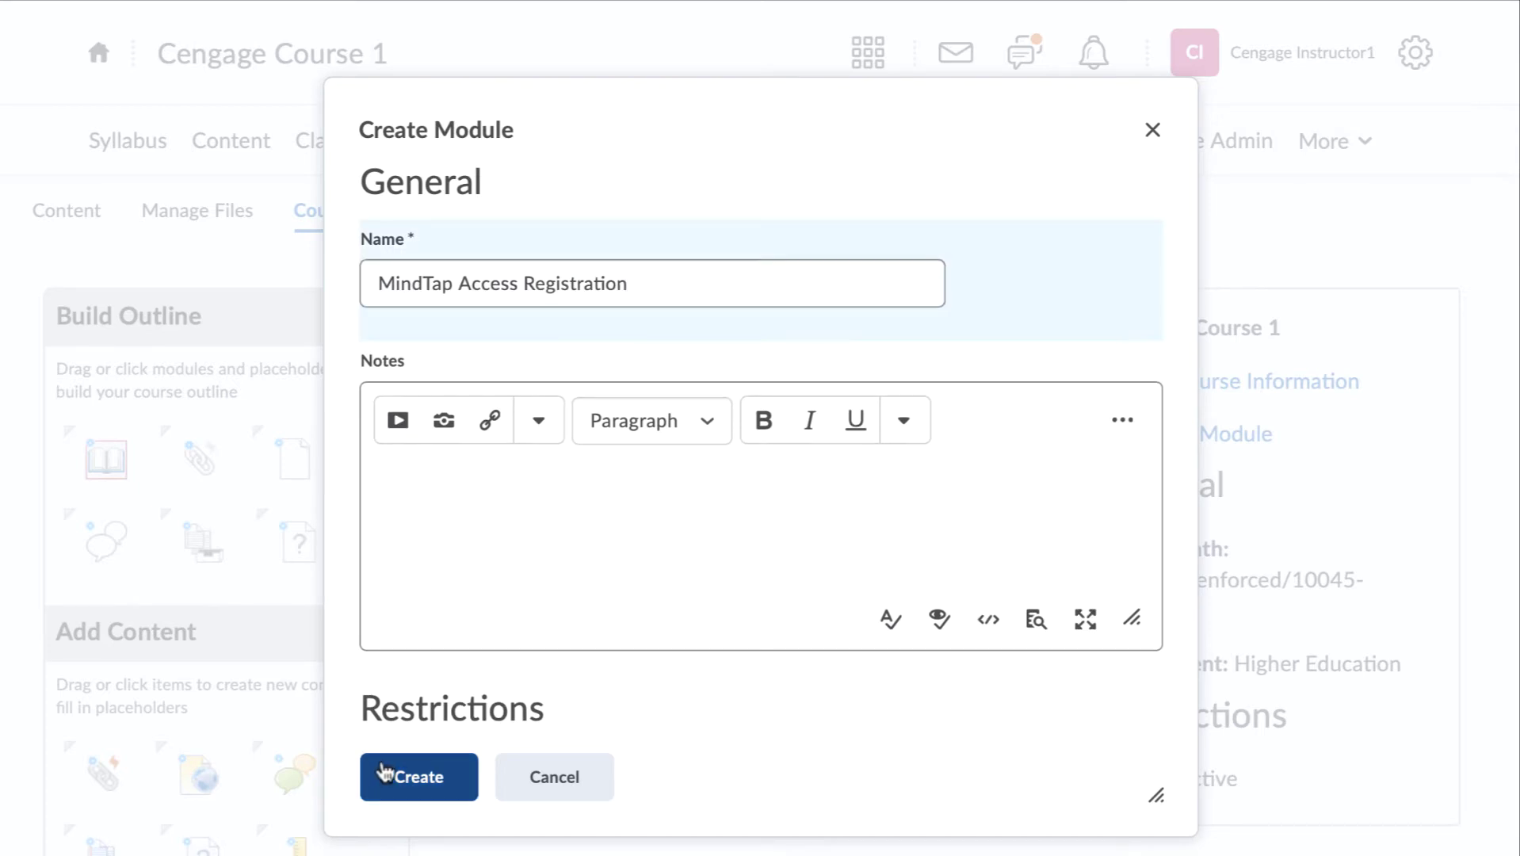
pyautogui.scroll(-4, 335, 733)
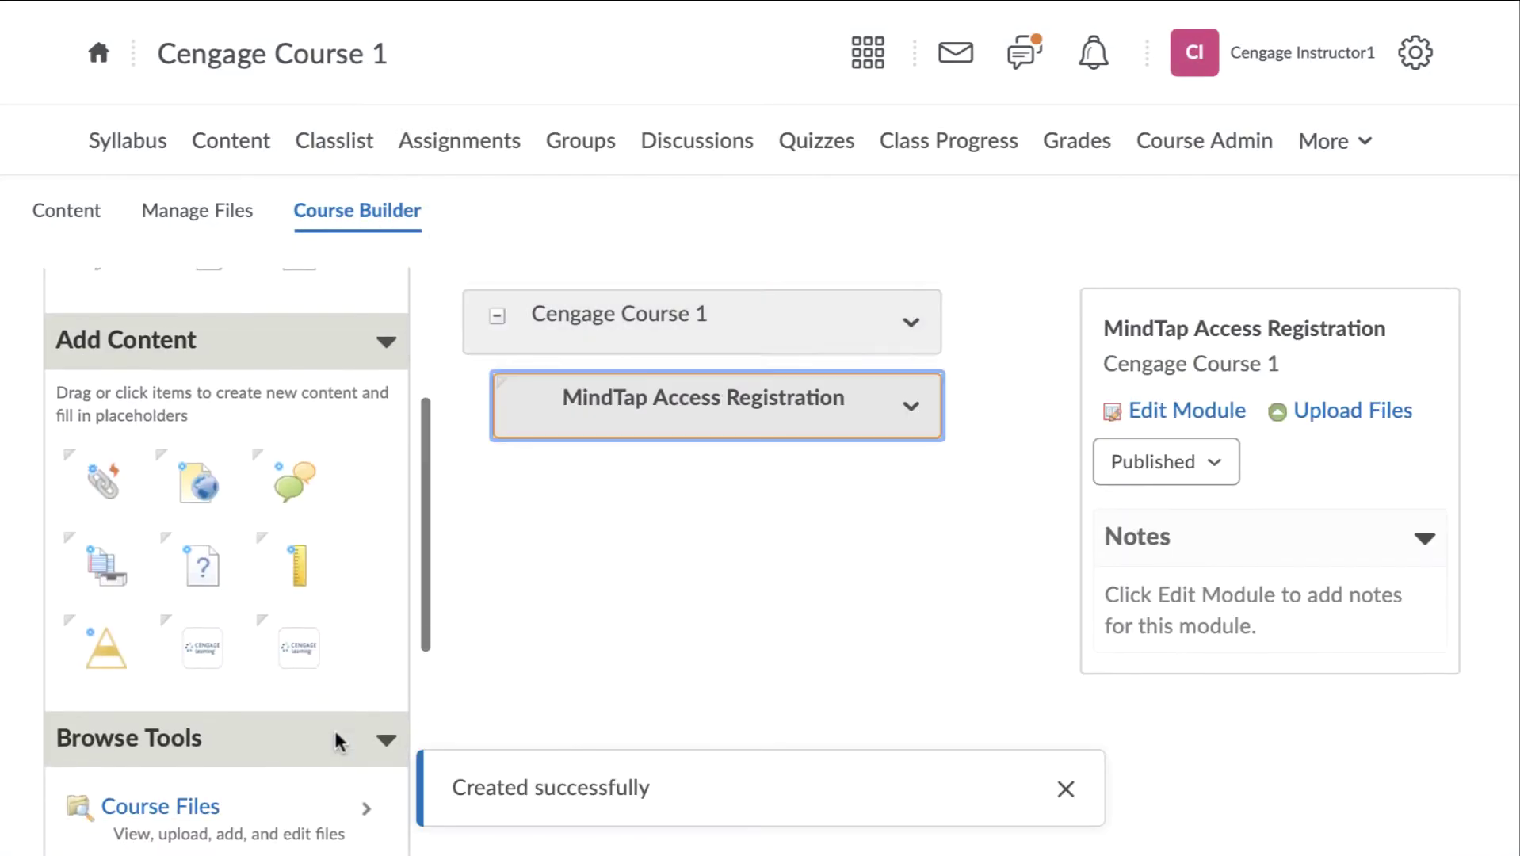
# Add a Cengage tool to the module, allow Mindlinks, and log in with the faculty email and password
pyautogui.moveTo(314, 659); pyautogui.dragTo(584, 397)
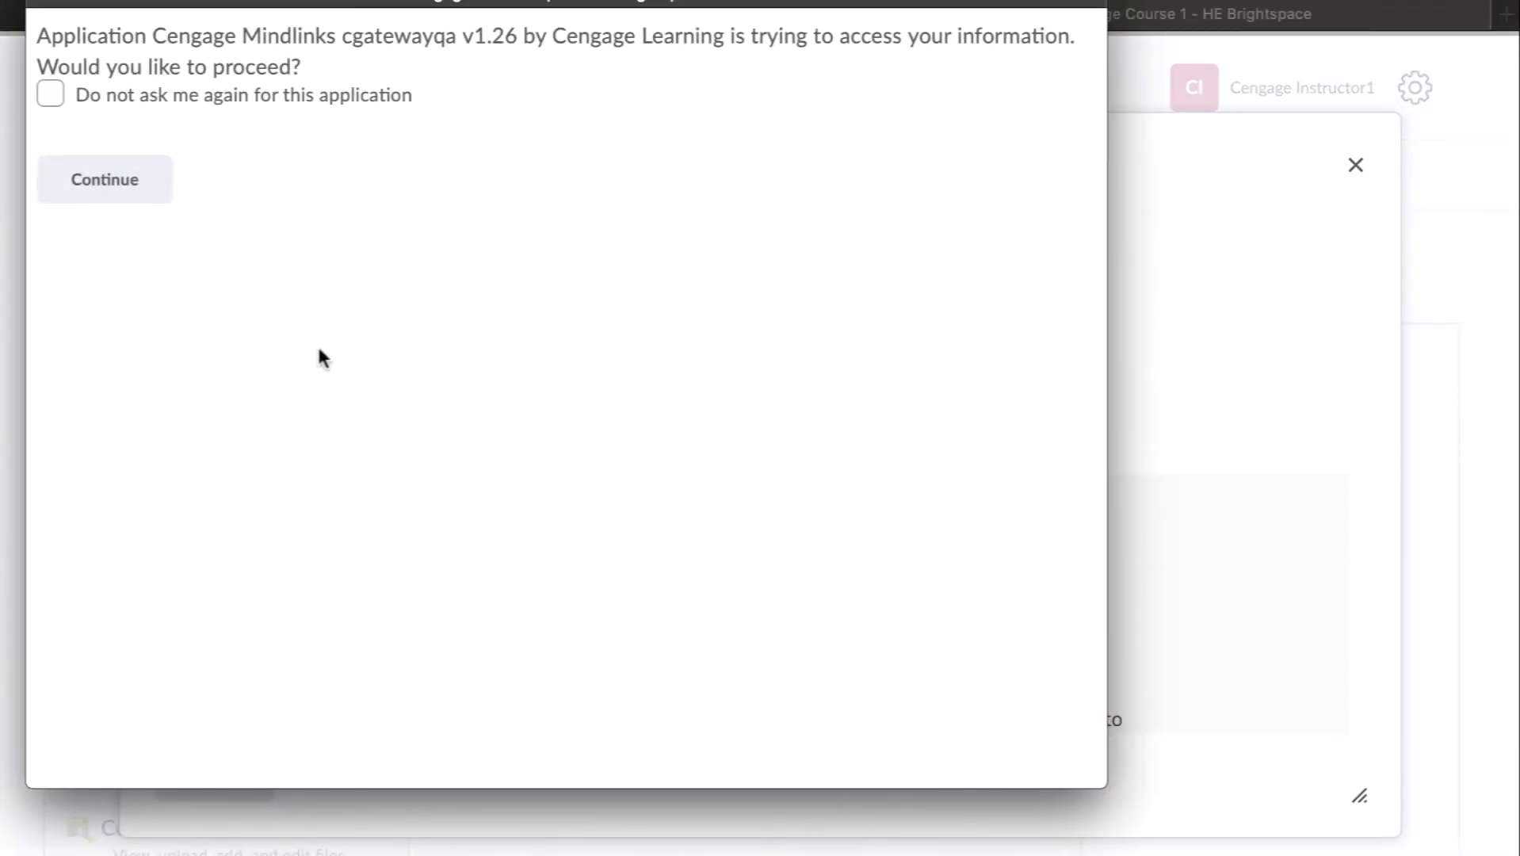
pyautogui.click(136, 177)
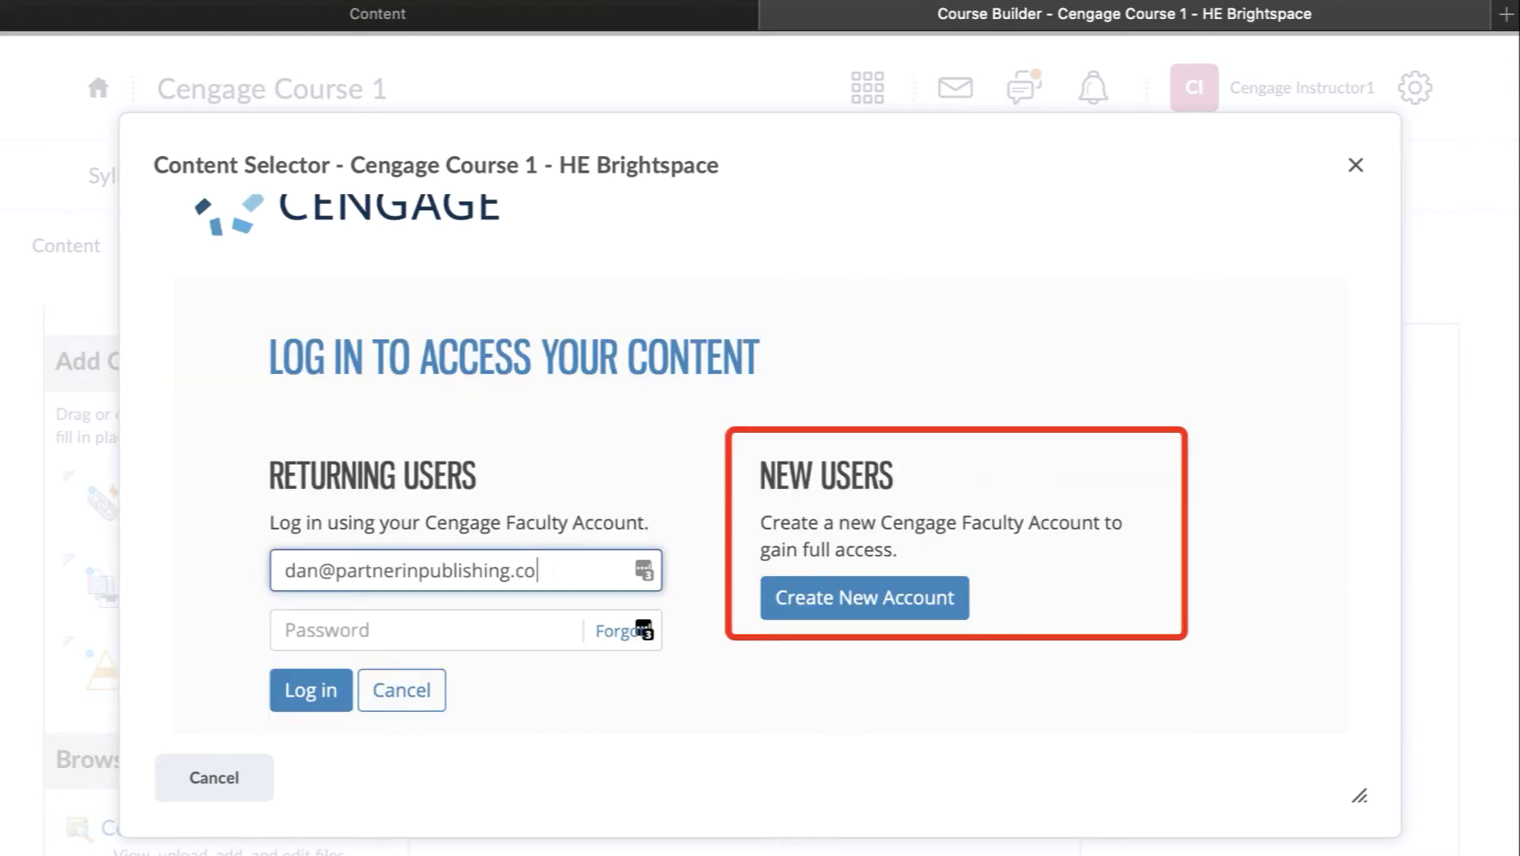
pyautogui.write('m')
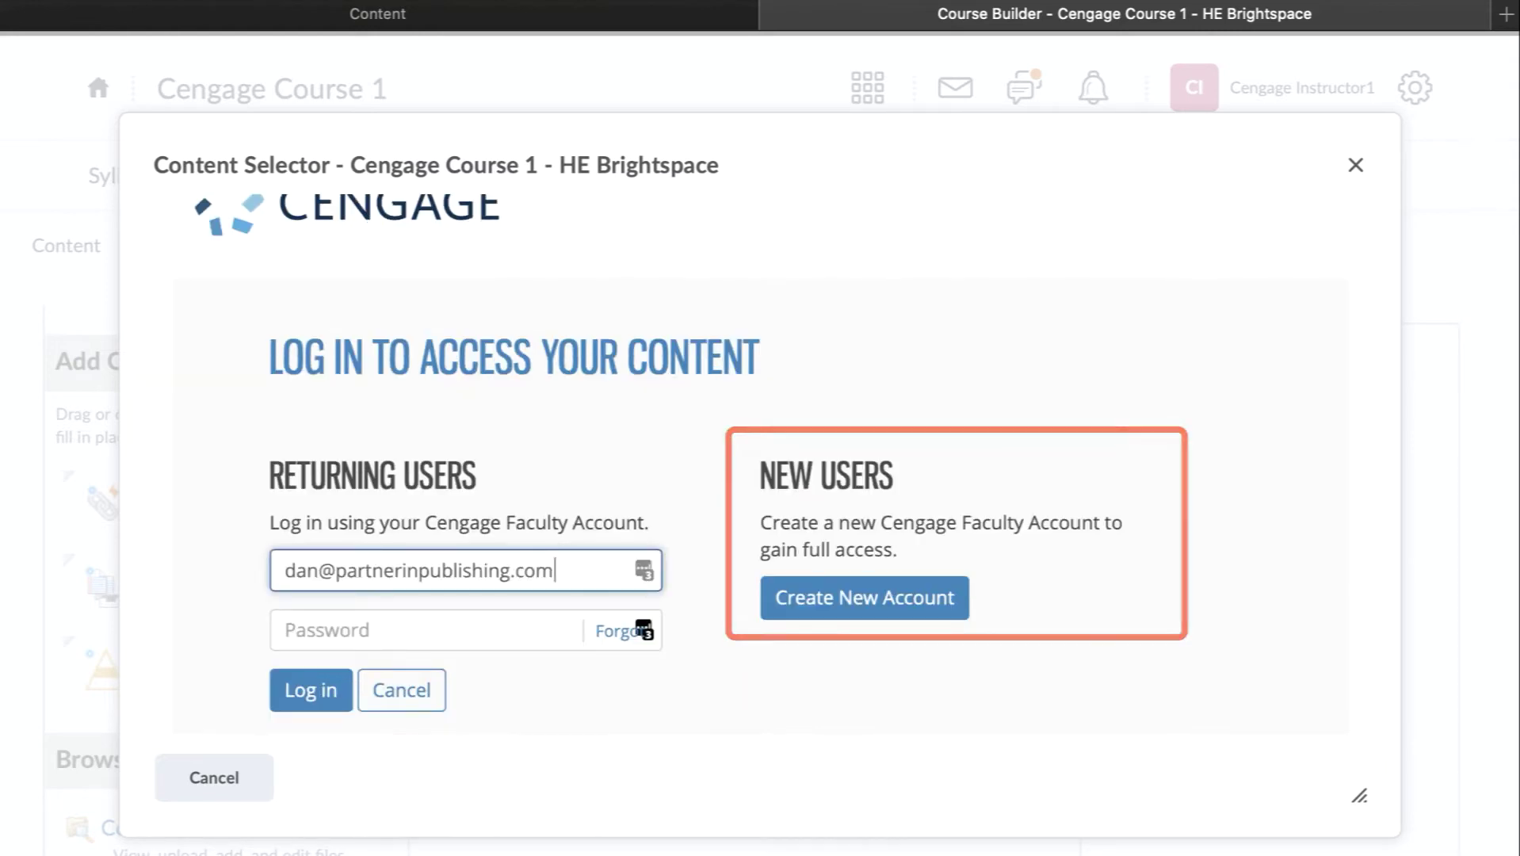
pyautogui.click(285, 635)
pyautogui.press('super+v')
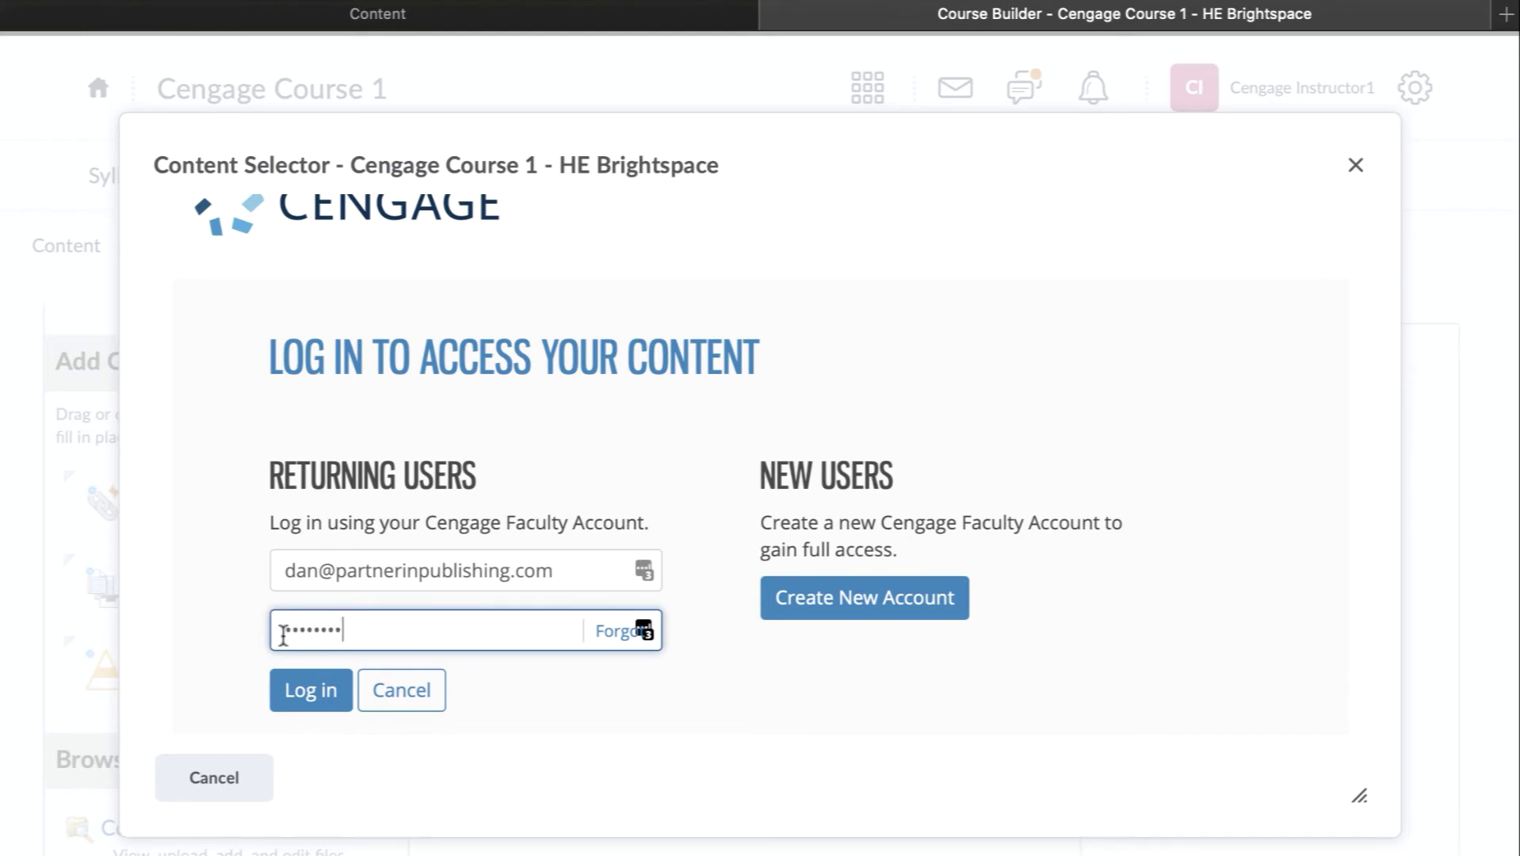
pyautogui.click(305, 691)
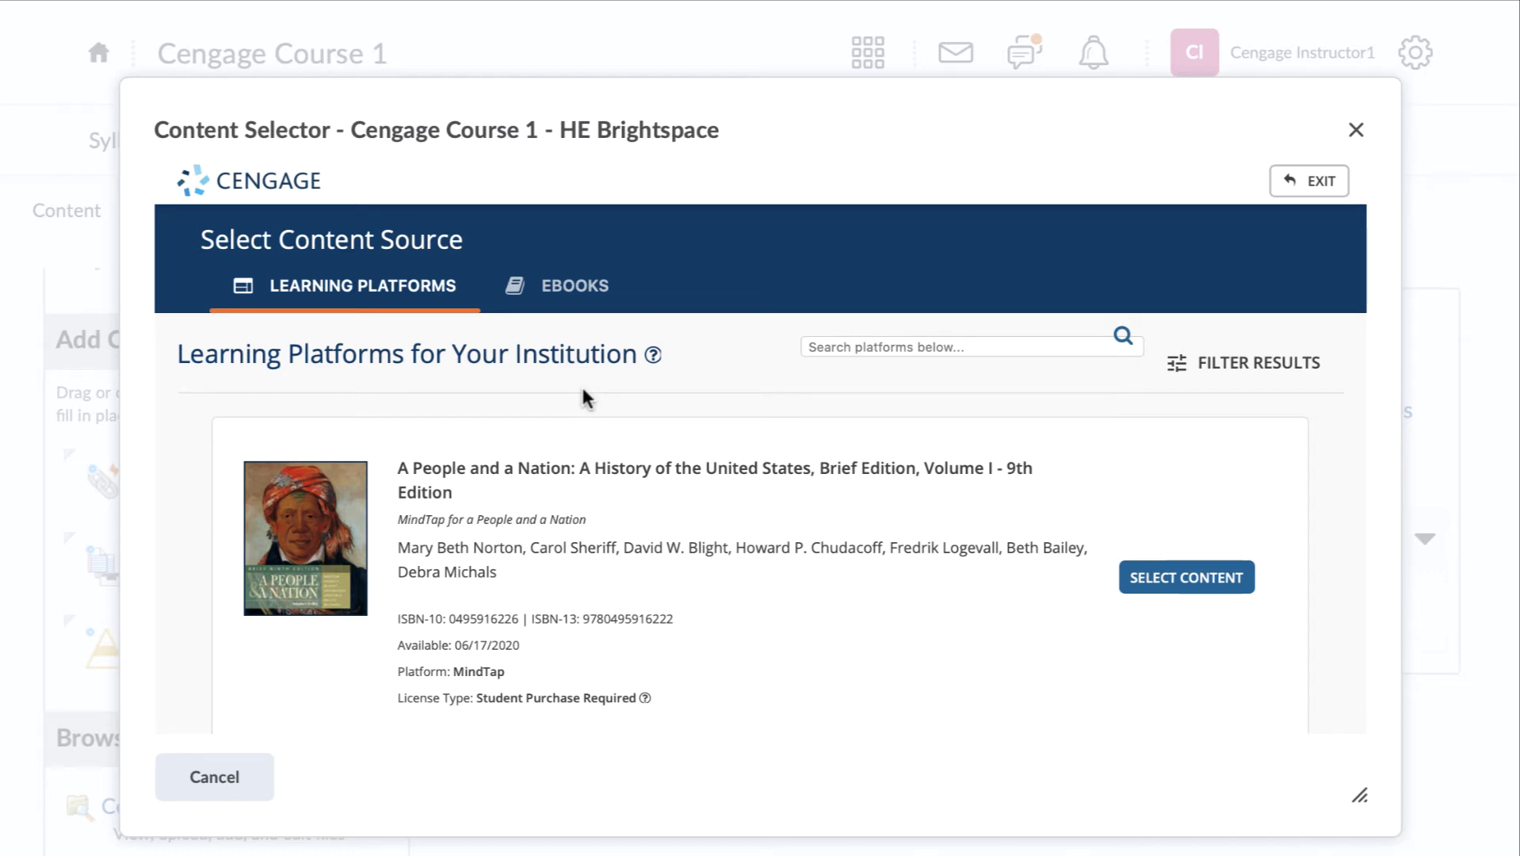
# Search platforms for 'MindTap in Action' and link the American Government title to the course
pyautogui.click(832, 349)
pyautogui.write('MindTap in Action')
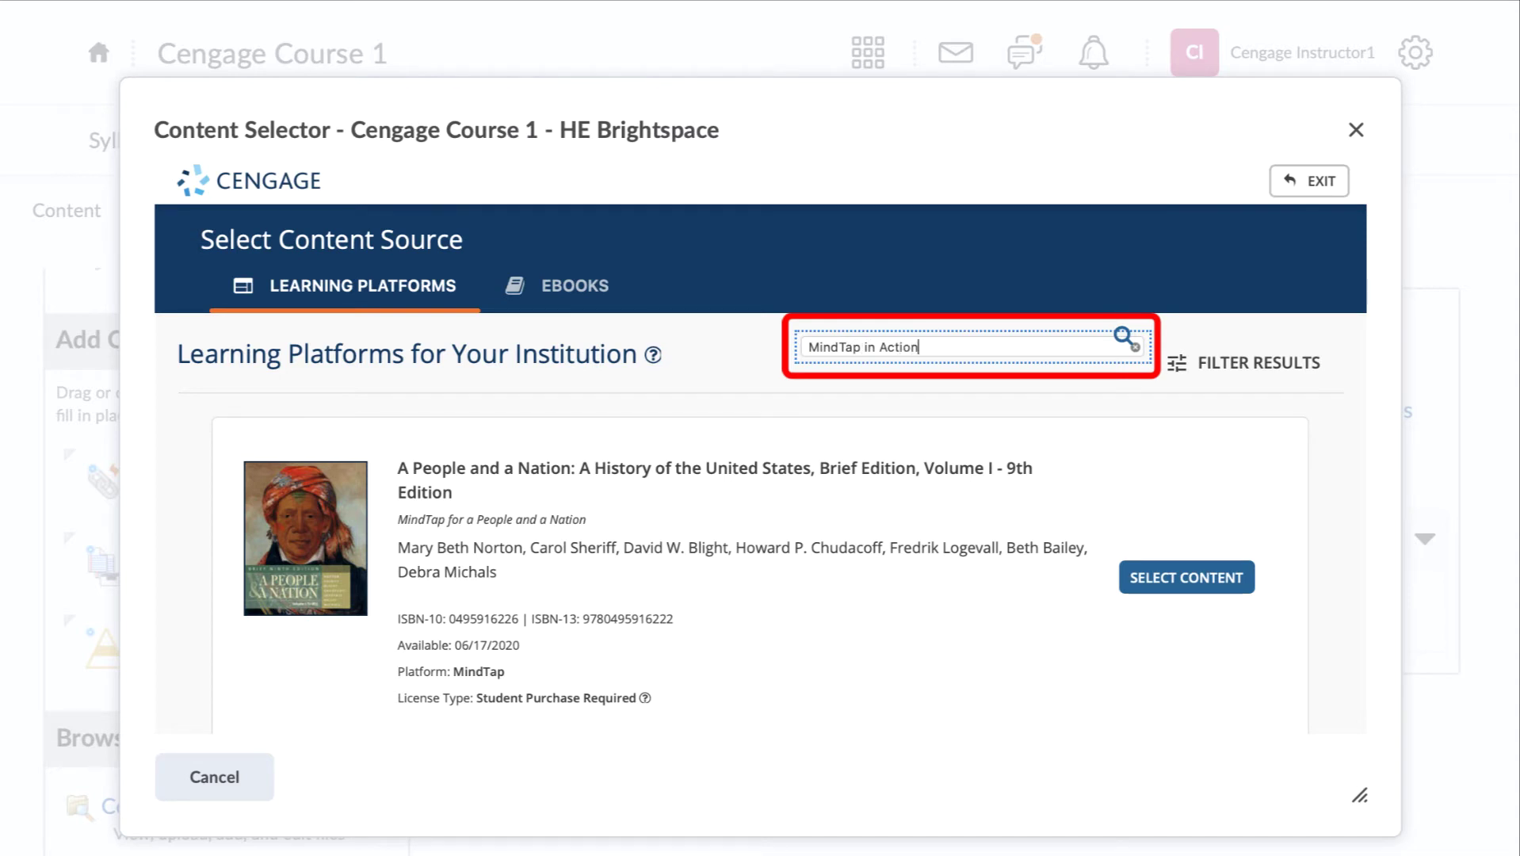
pyautogui.press('Return')
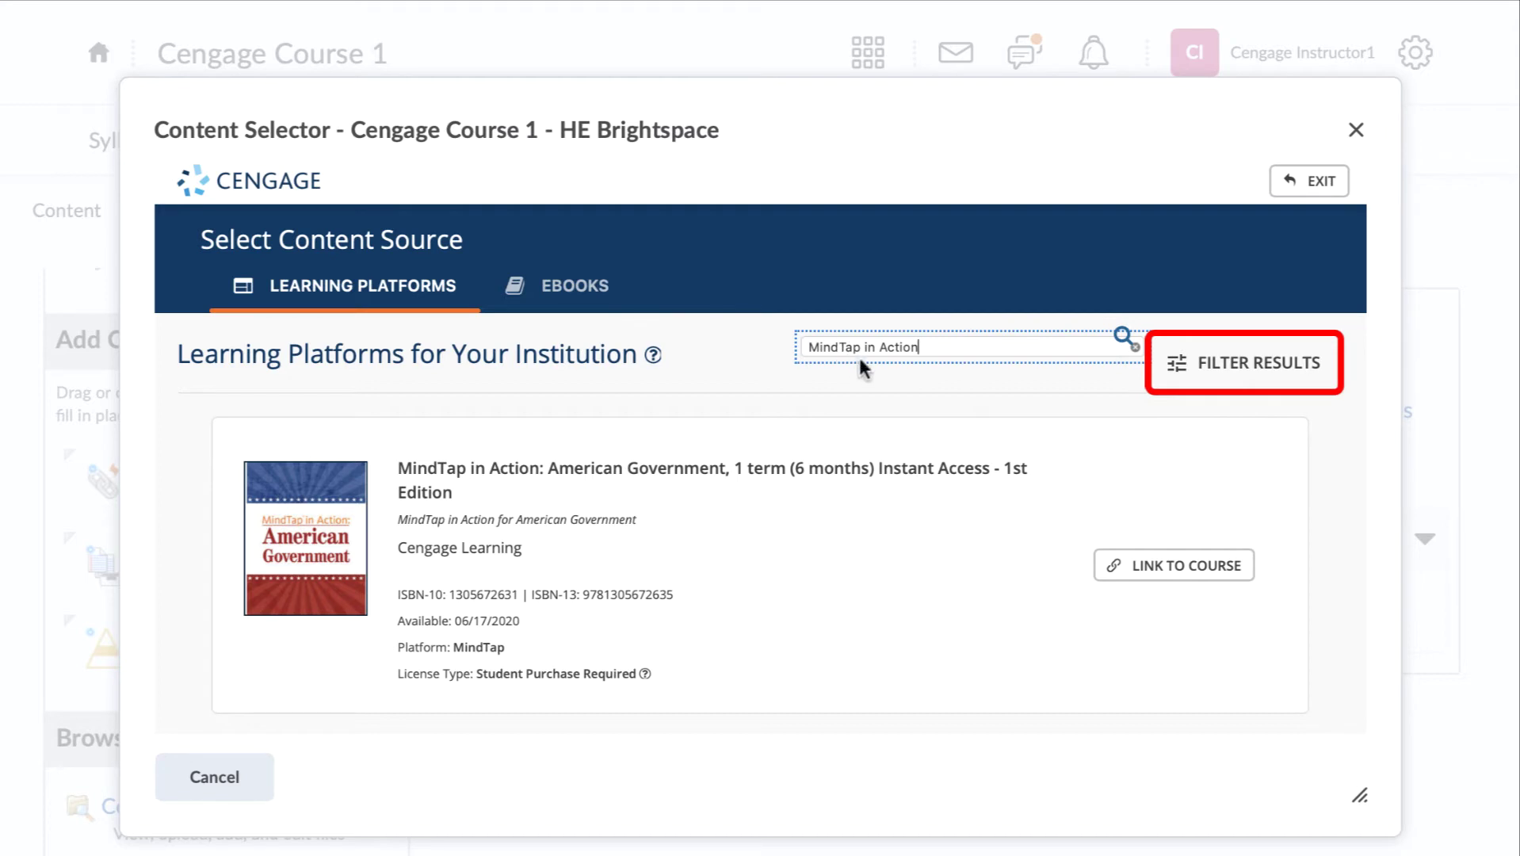
pyautogui.click(1181, 371)
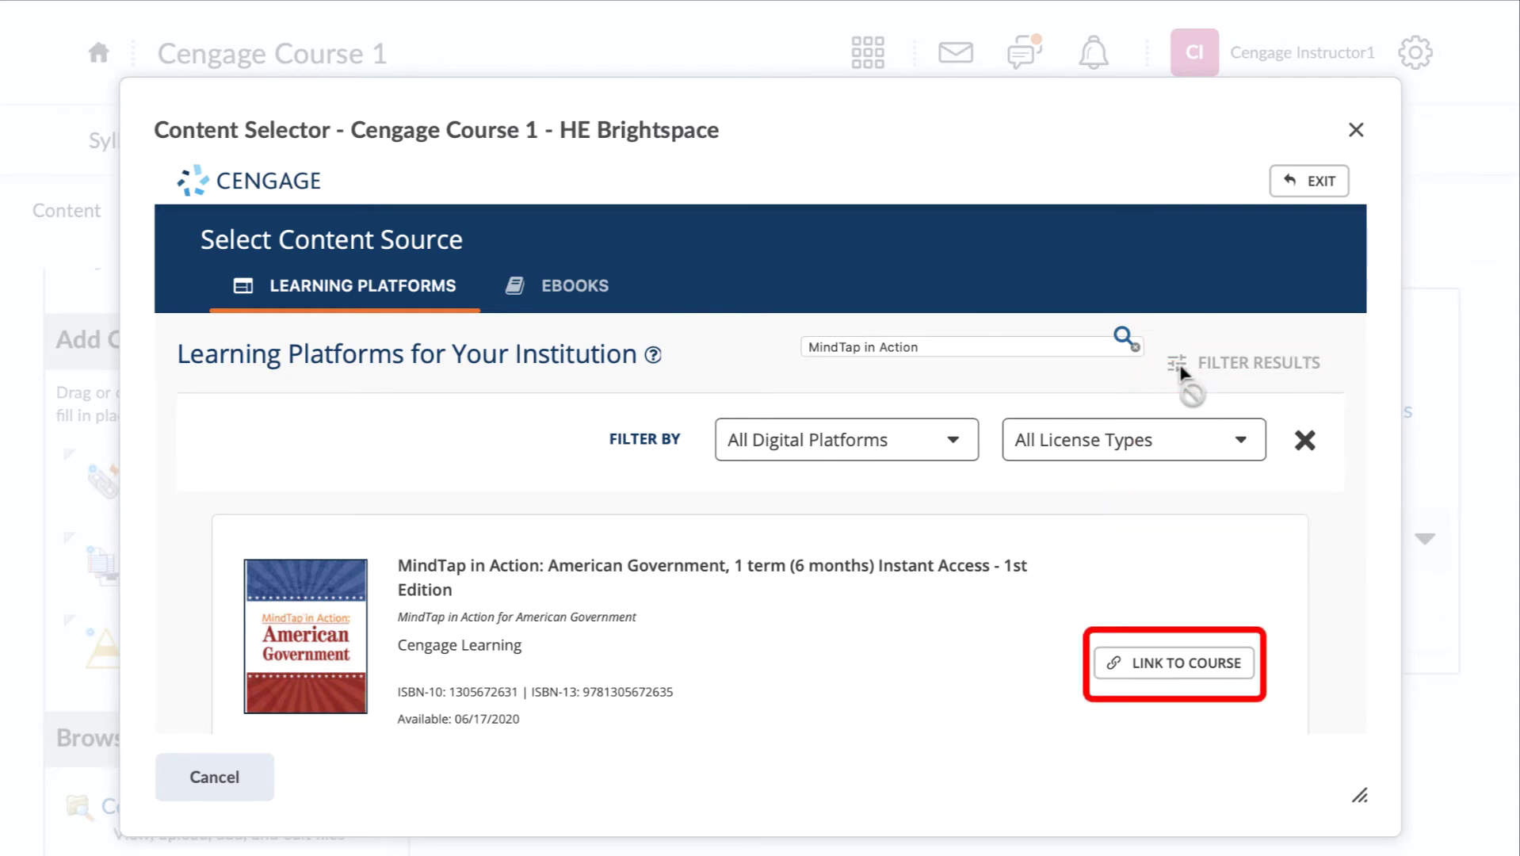
pyautogui.click(1165, 665)
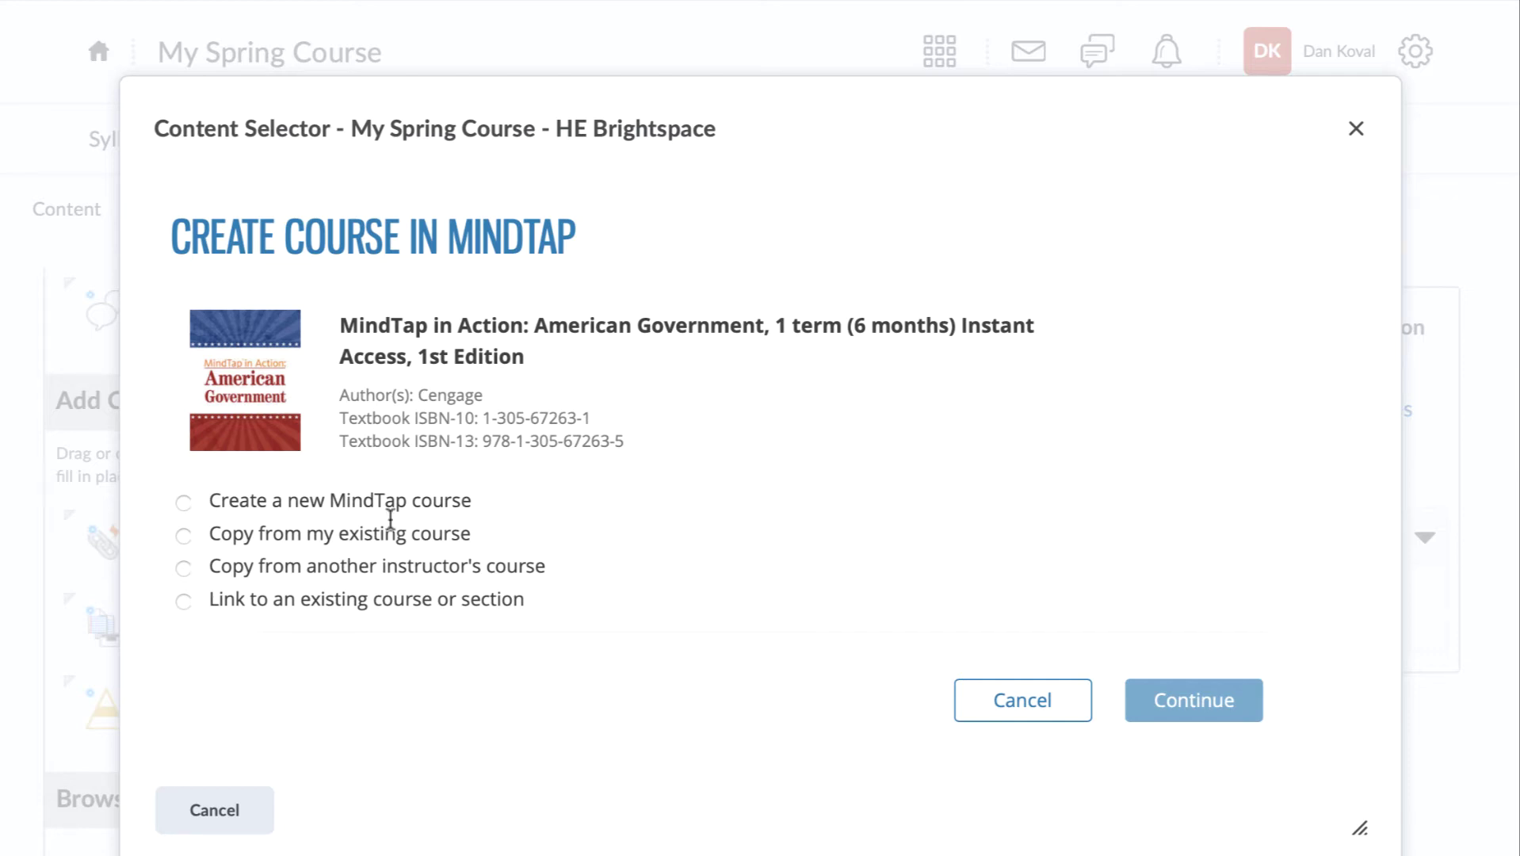
# Link to the existing MindTap Linking Training Fall 2020 course
pyautogui.click(184, 601)
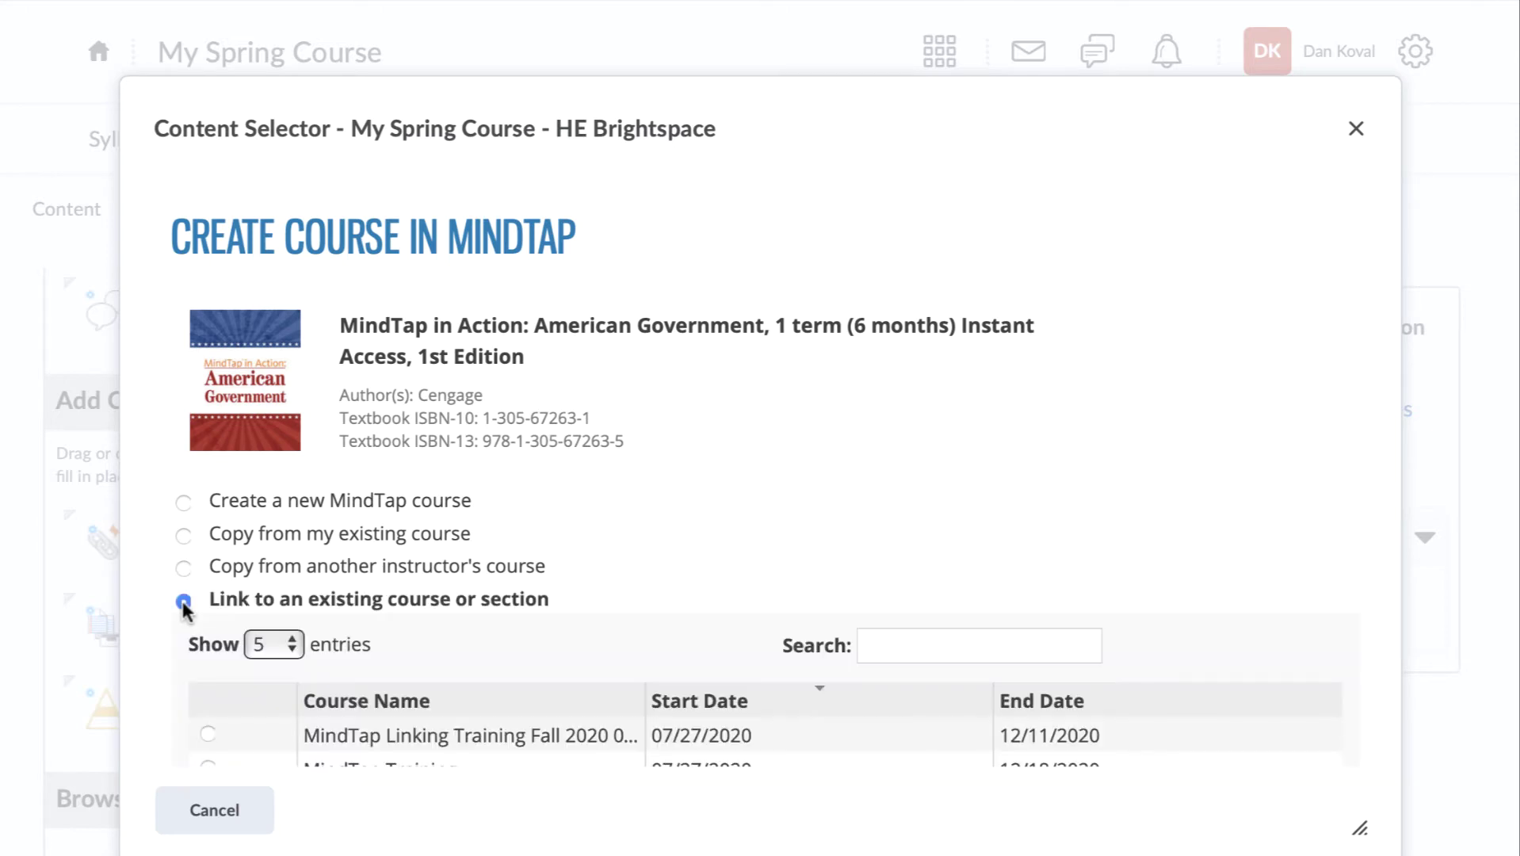
pyautogui.scroll(-3, 182, 601)
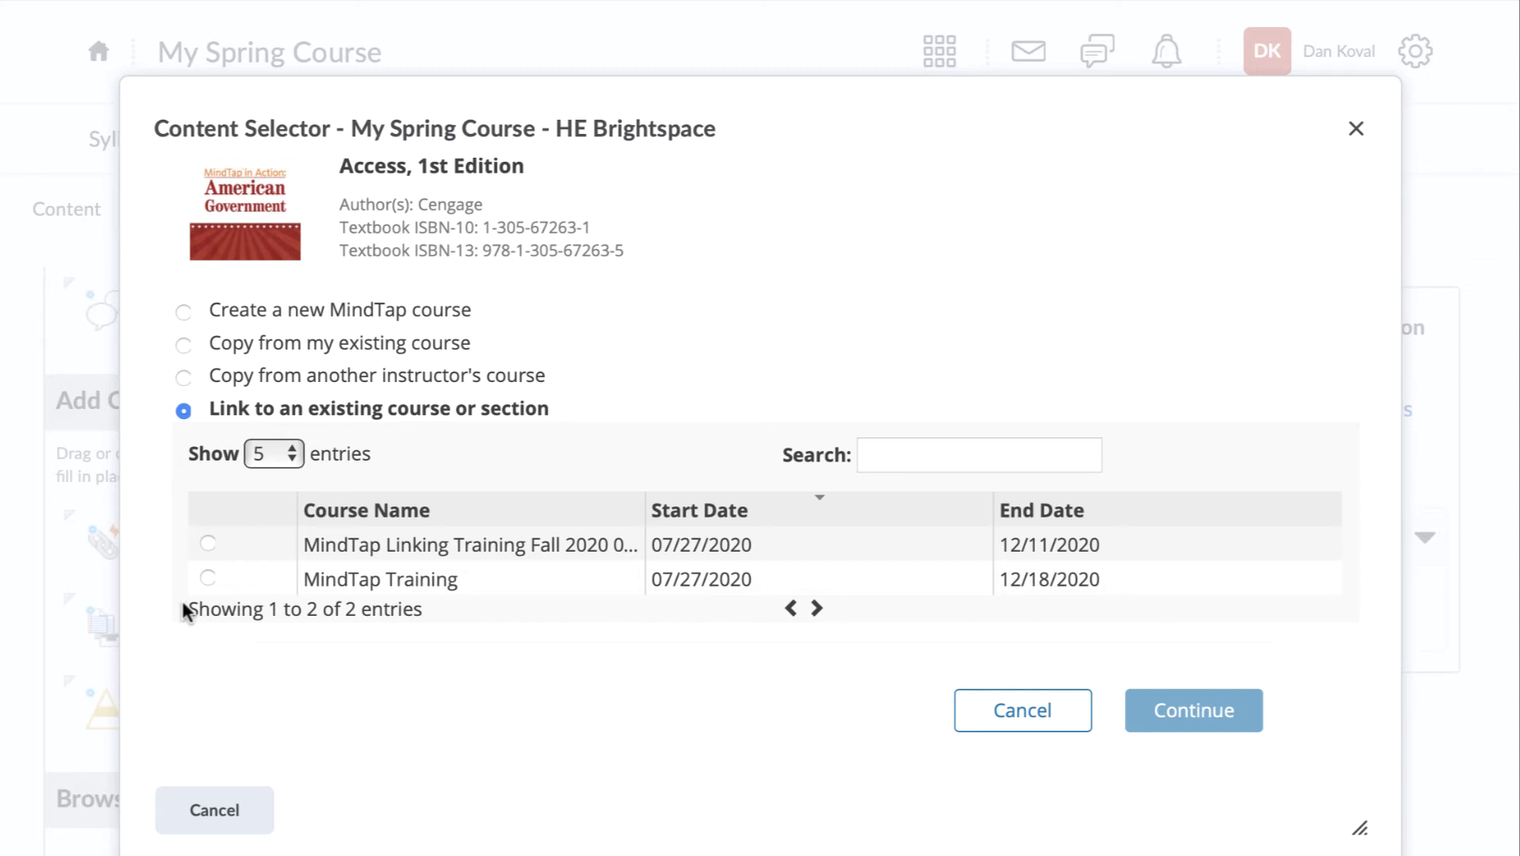
pyautogui.click(209, 543)
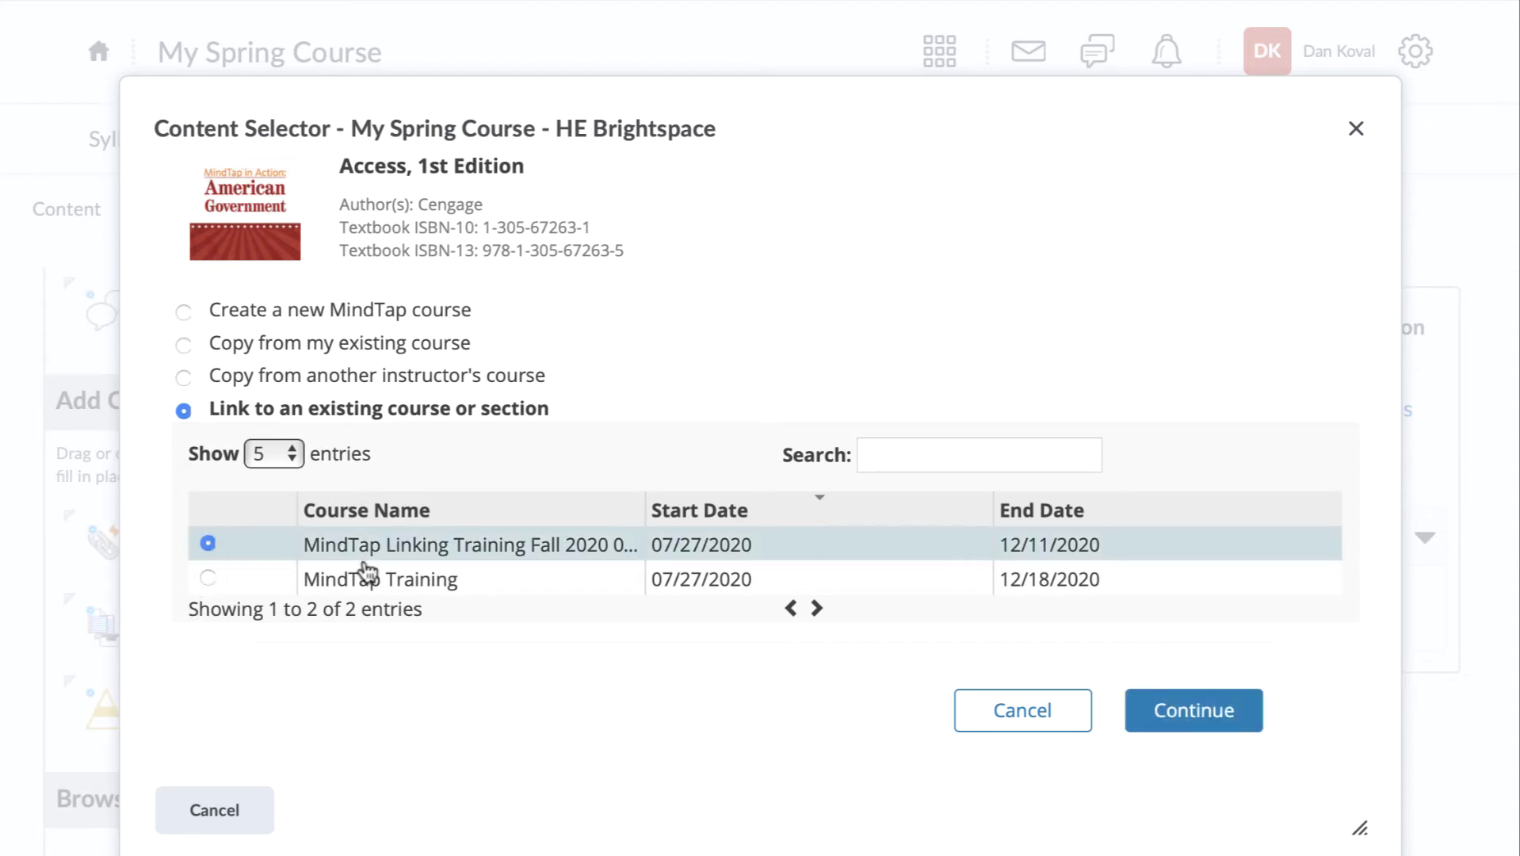
pyautogui.click(1154, 710)
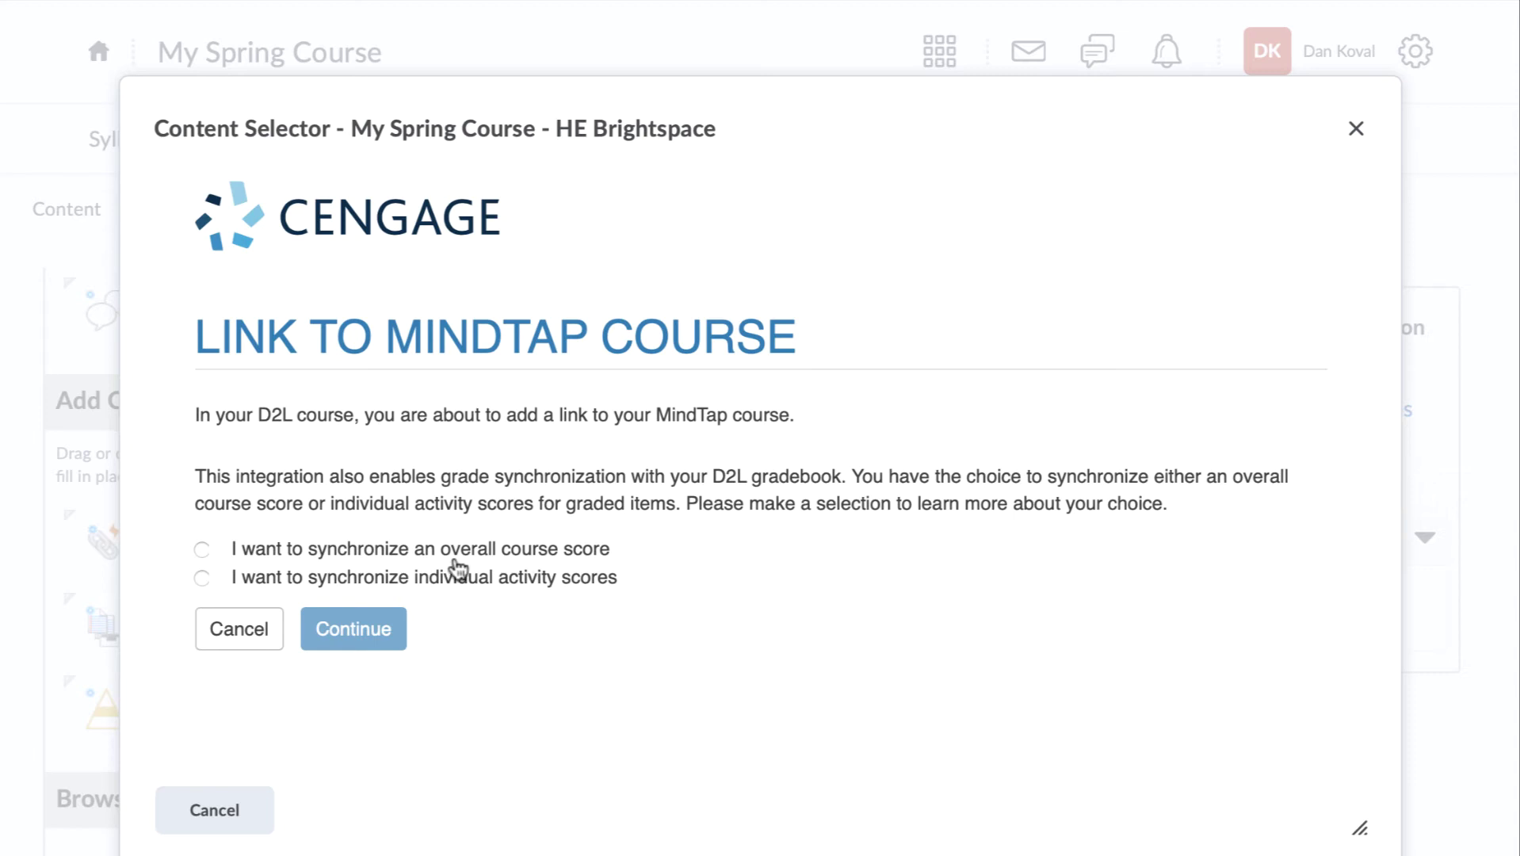
# Choose individual activity score synchronization and complete the MindTap link import
pyautogui.click(202, 549)
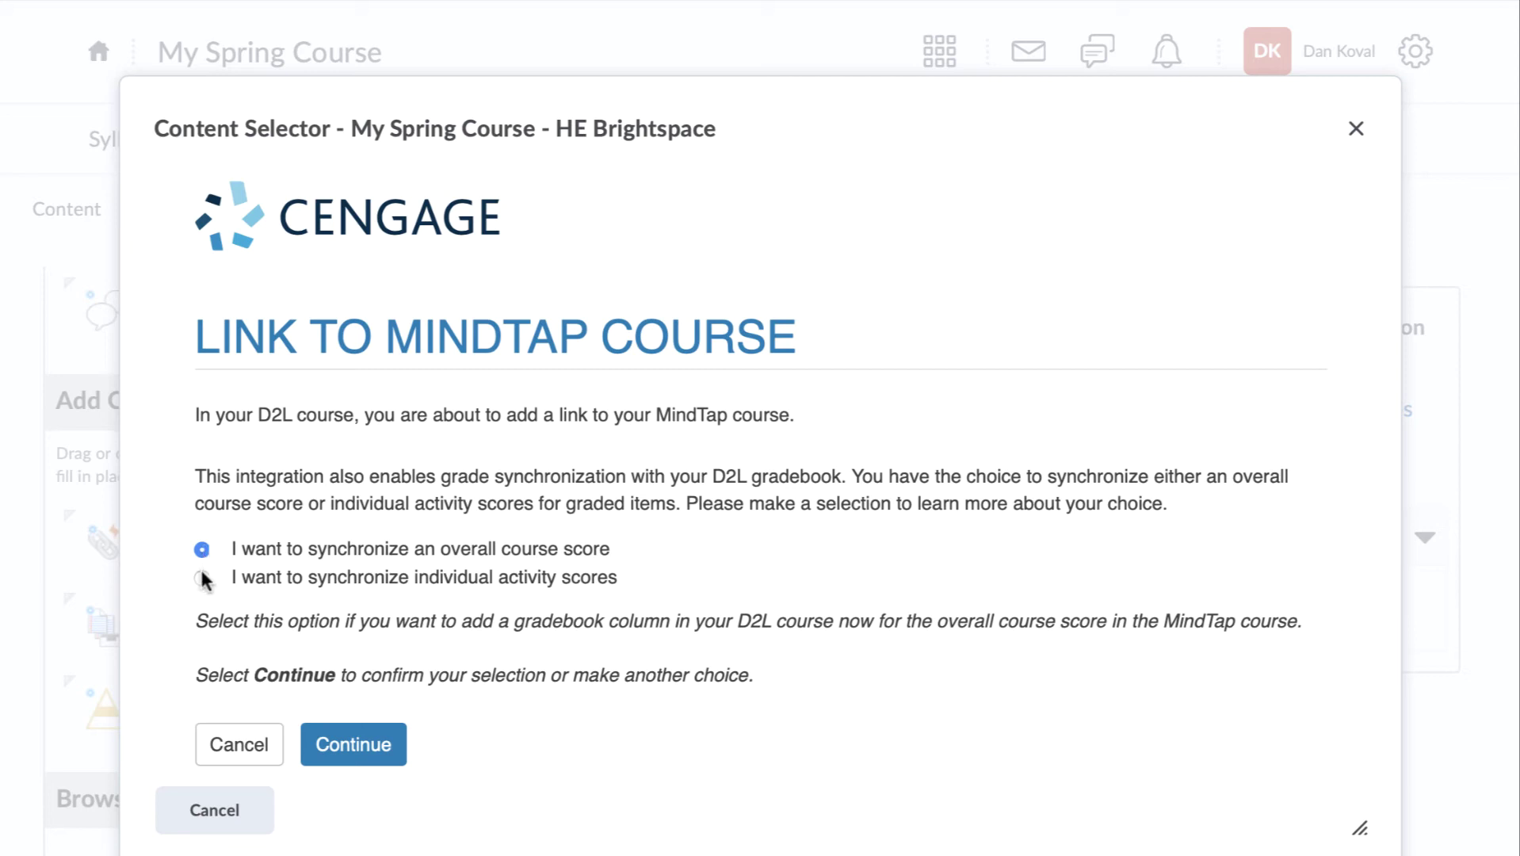
pyautogui.click(202, 579)
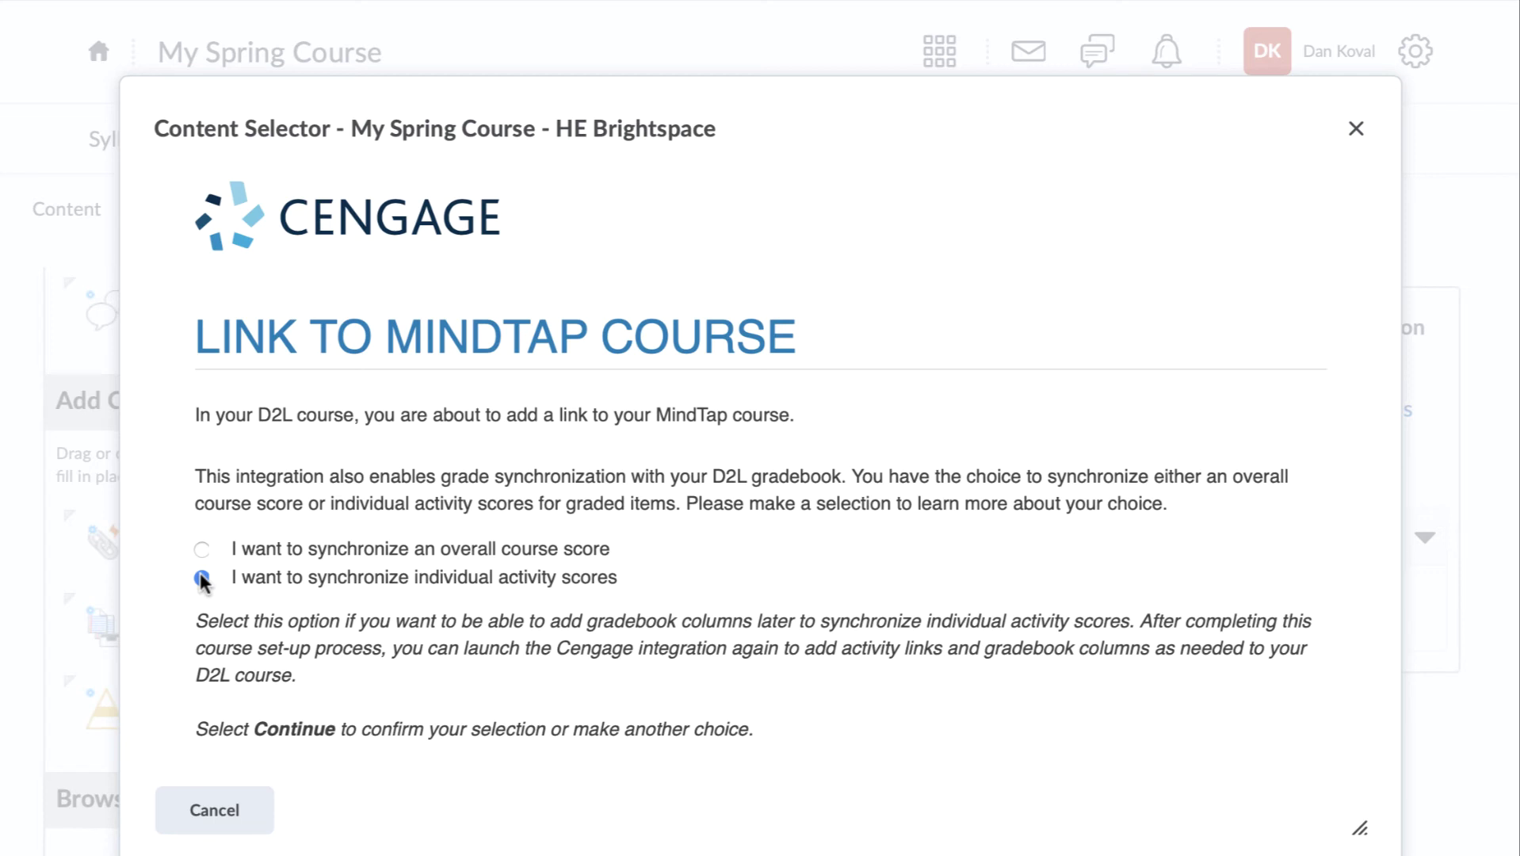
pyautogui.scroll(-2, 468, 574)
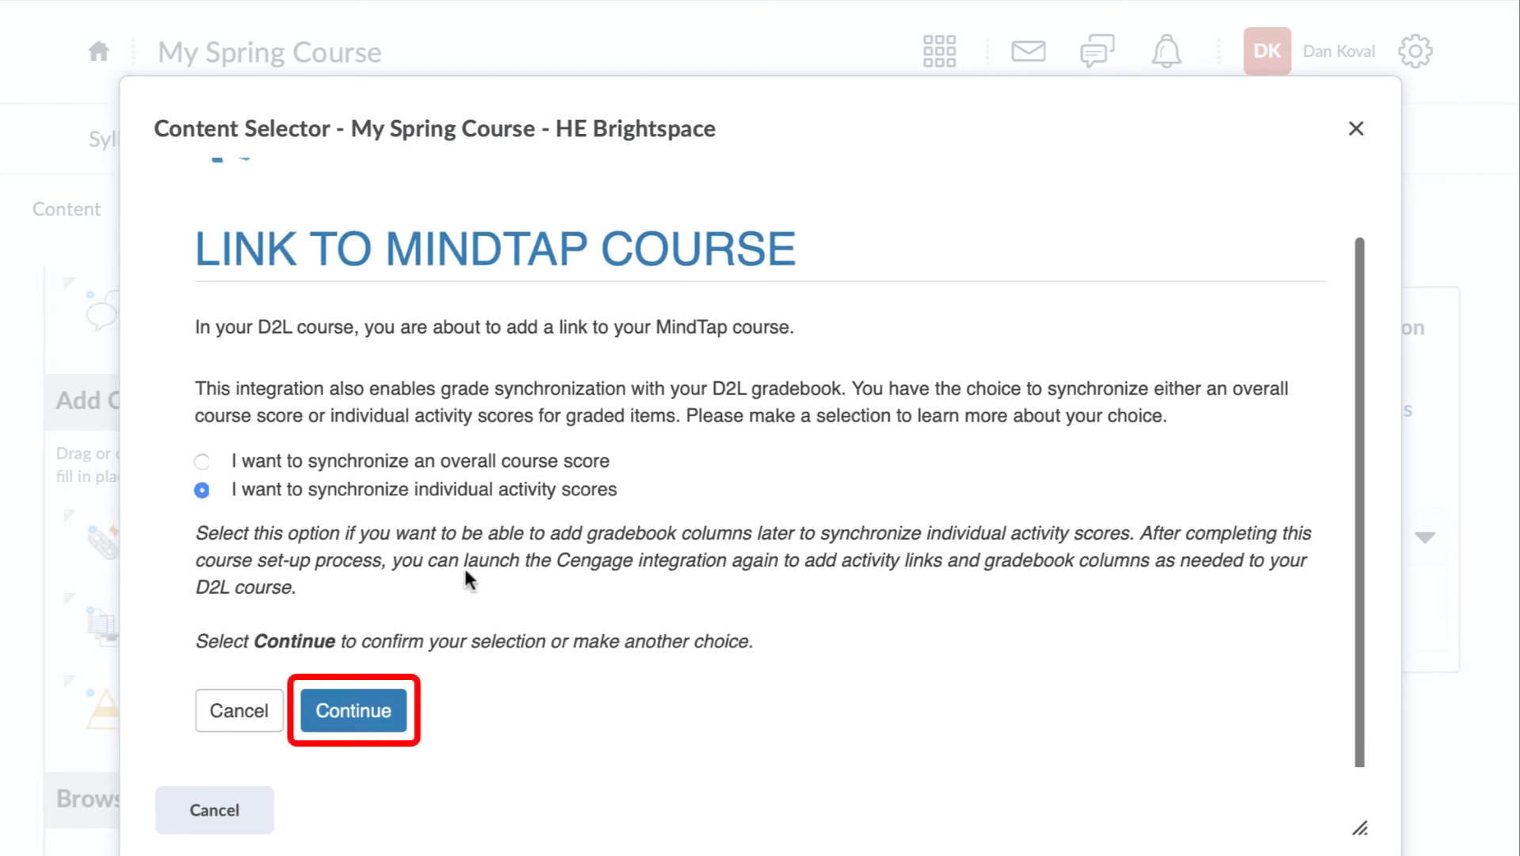
pyautogui.click(354, 714)
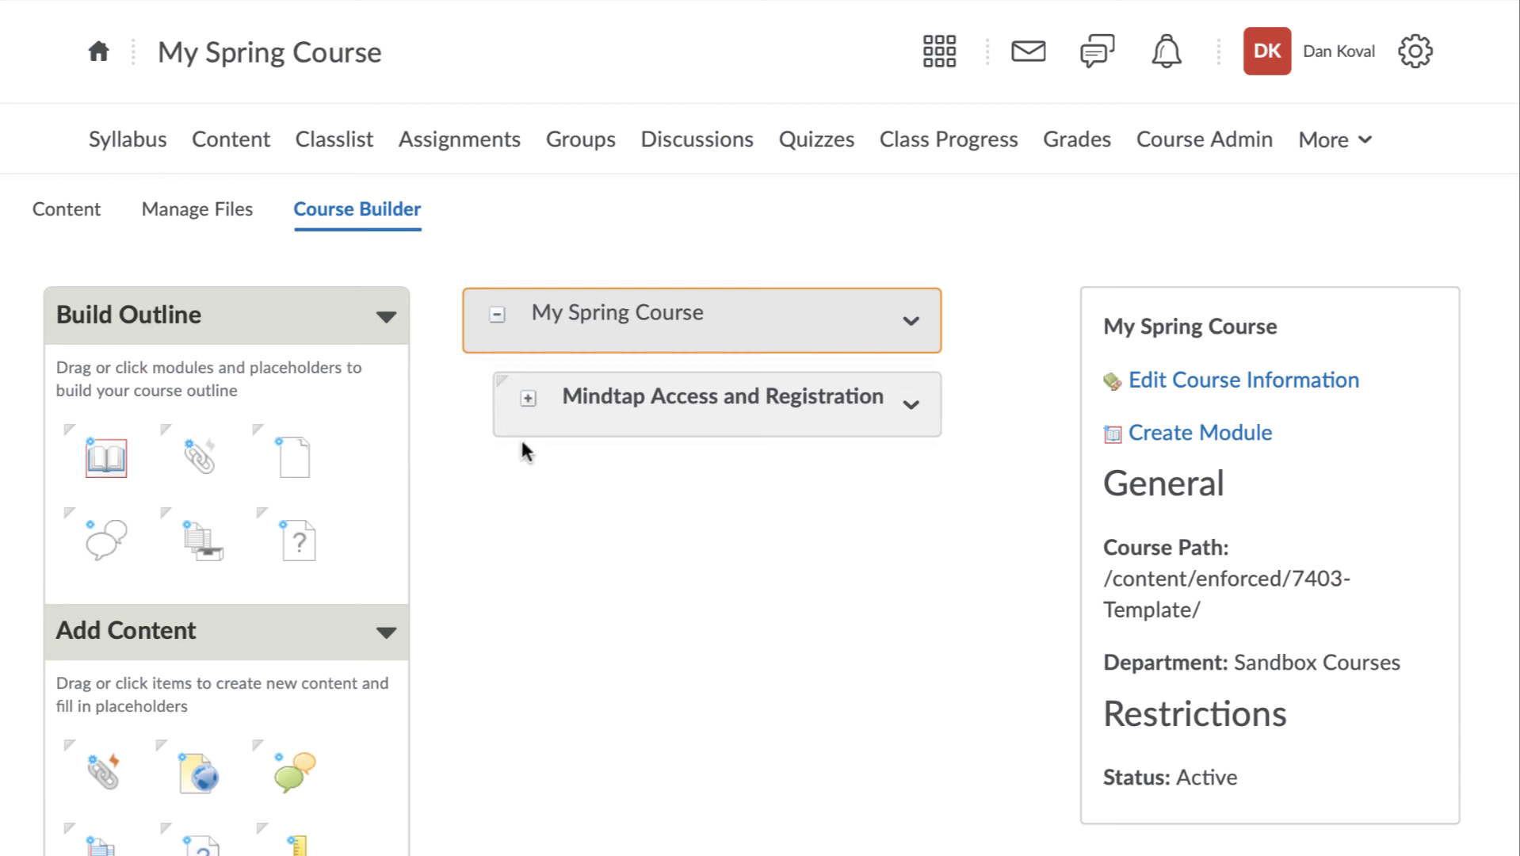
# Expand the module to confirm its MindTap item, then go to the course Content page
pyautogui.click(529, 399)
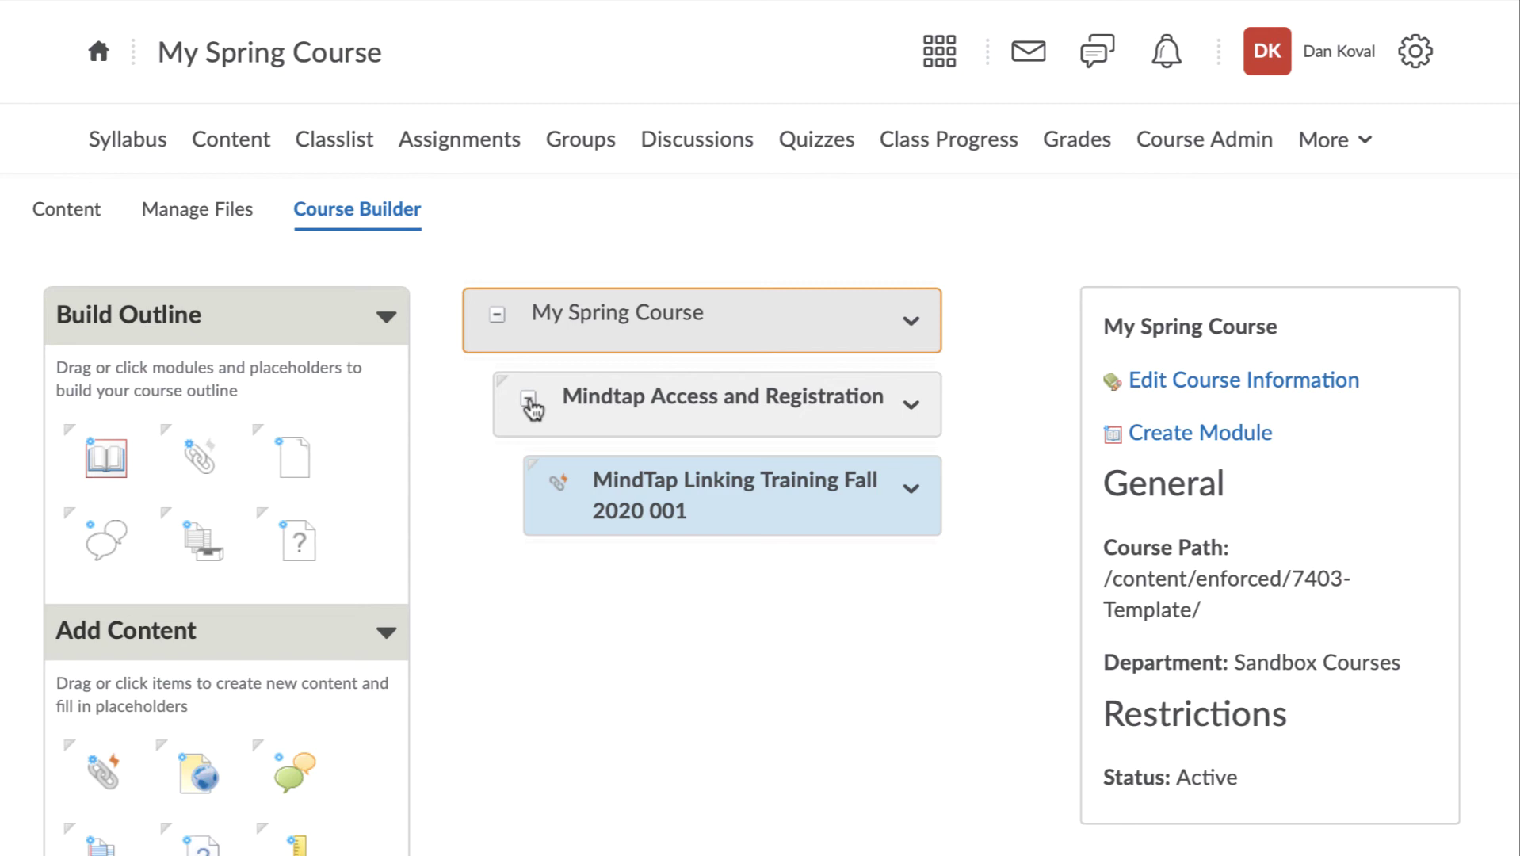
pyautogui.click(77, 214)
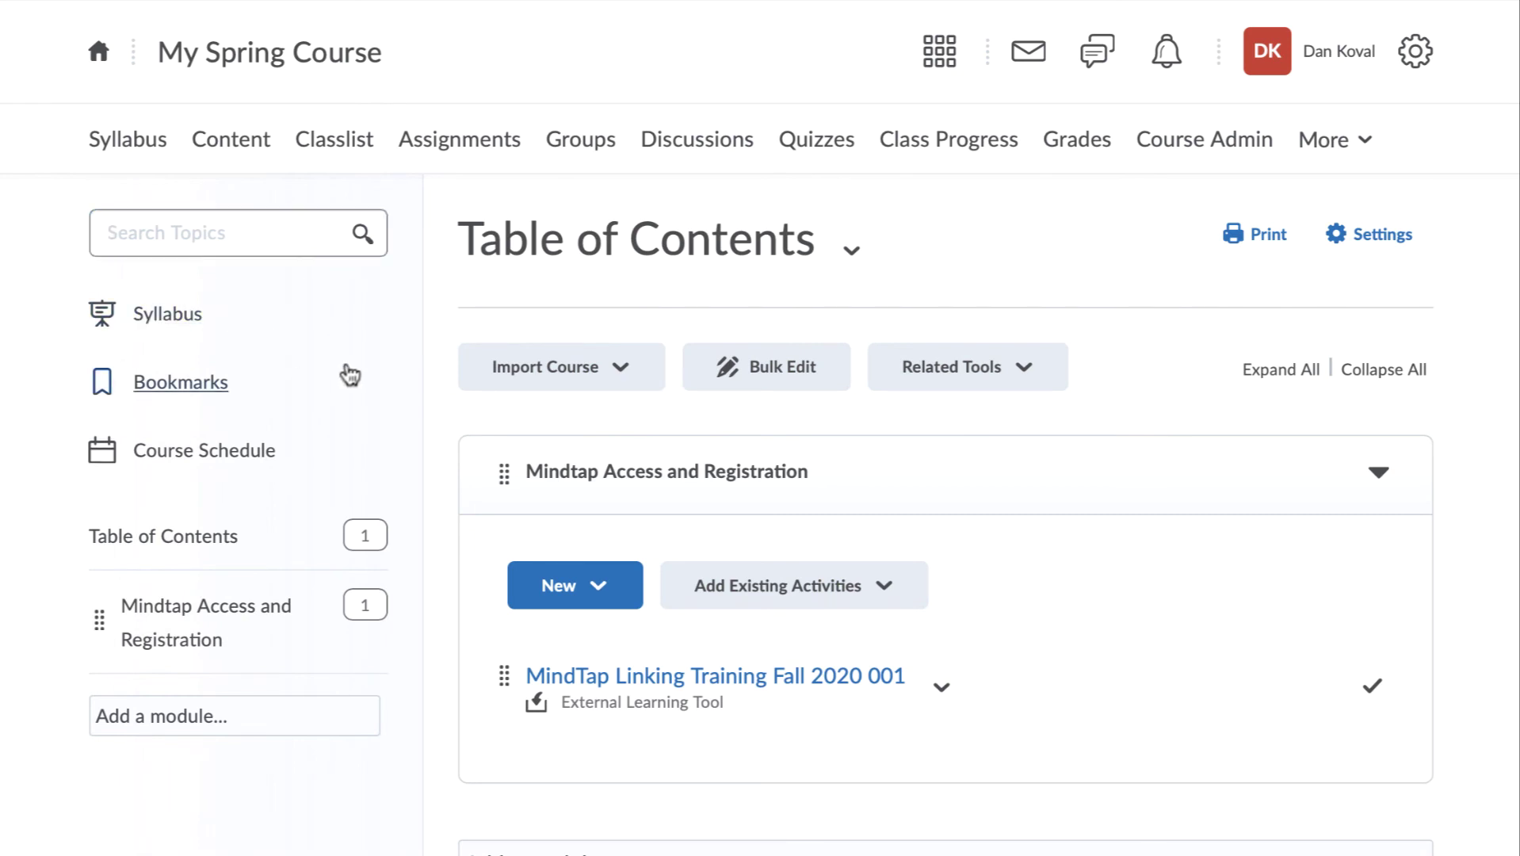
# Retitle the MindTap topic to 'Access and Register for Cengage Resources Here'
pyautogui.click(941, 690)
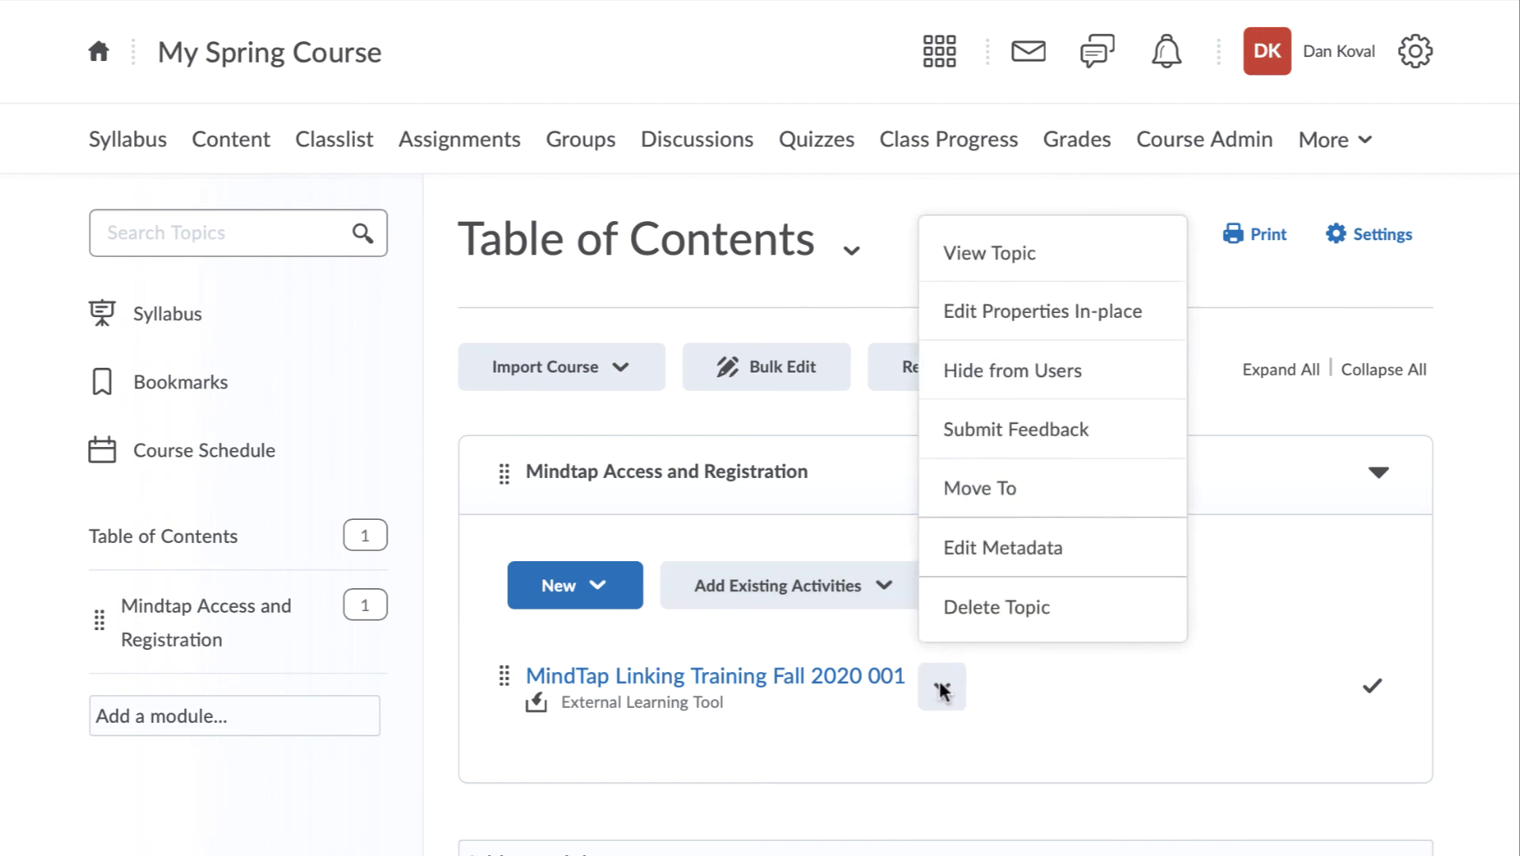
pyautogui.click(1059, 337)
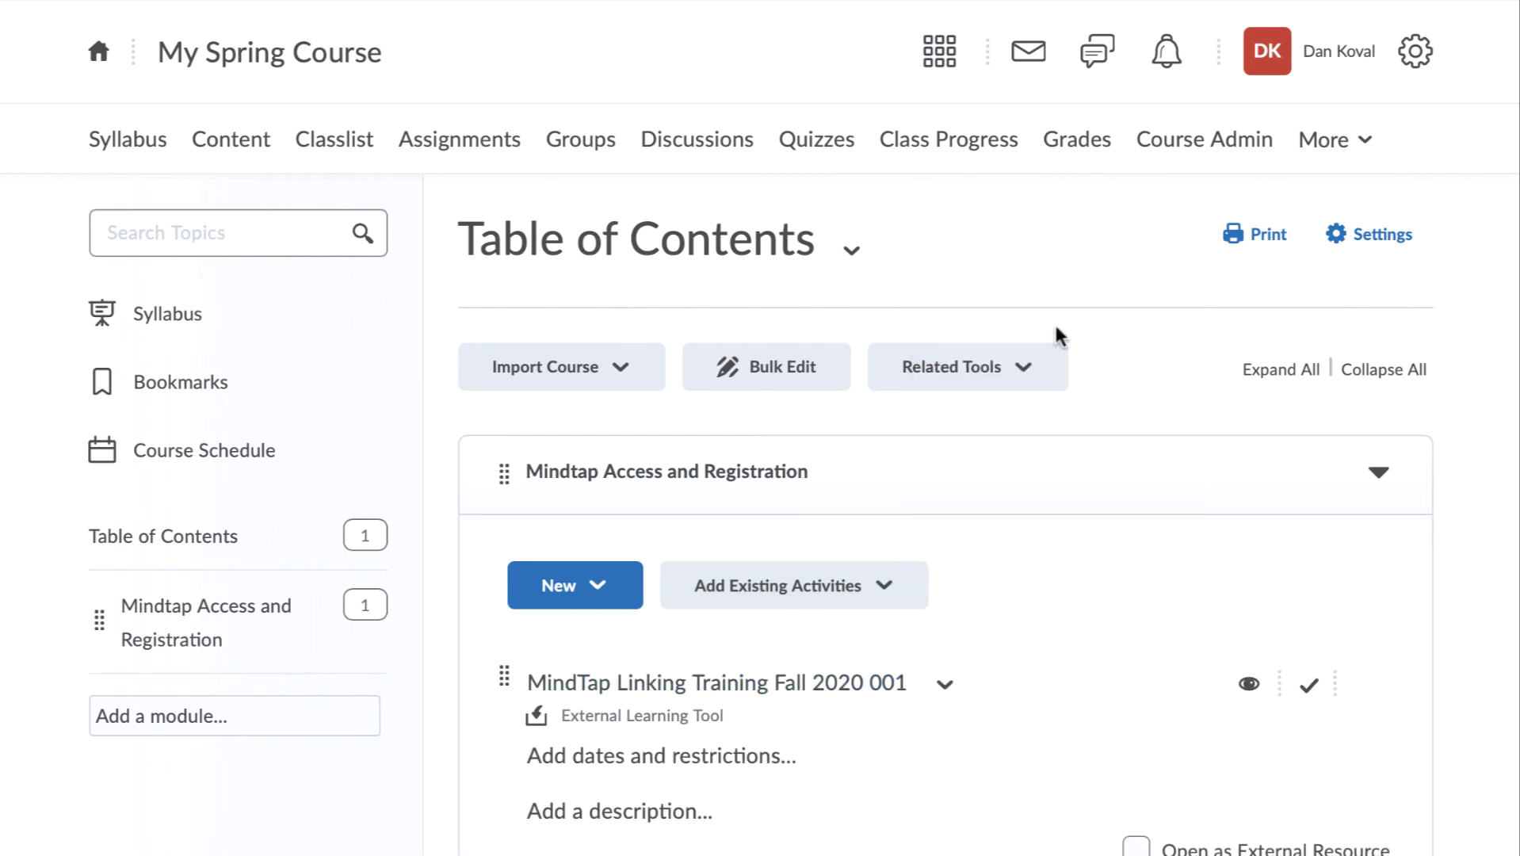
pyautogui.click(858, 672)
pyautogui.write('Access and Register for Cengage Resources Here')
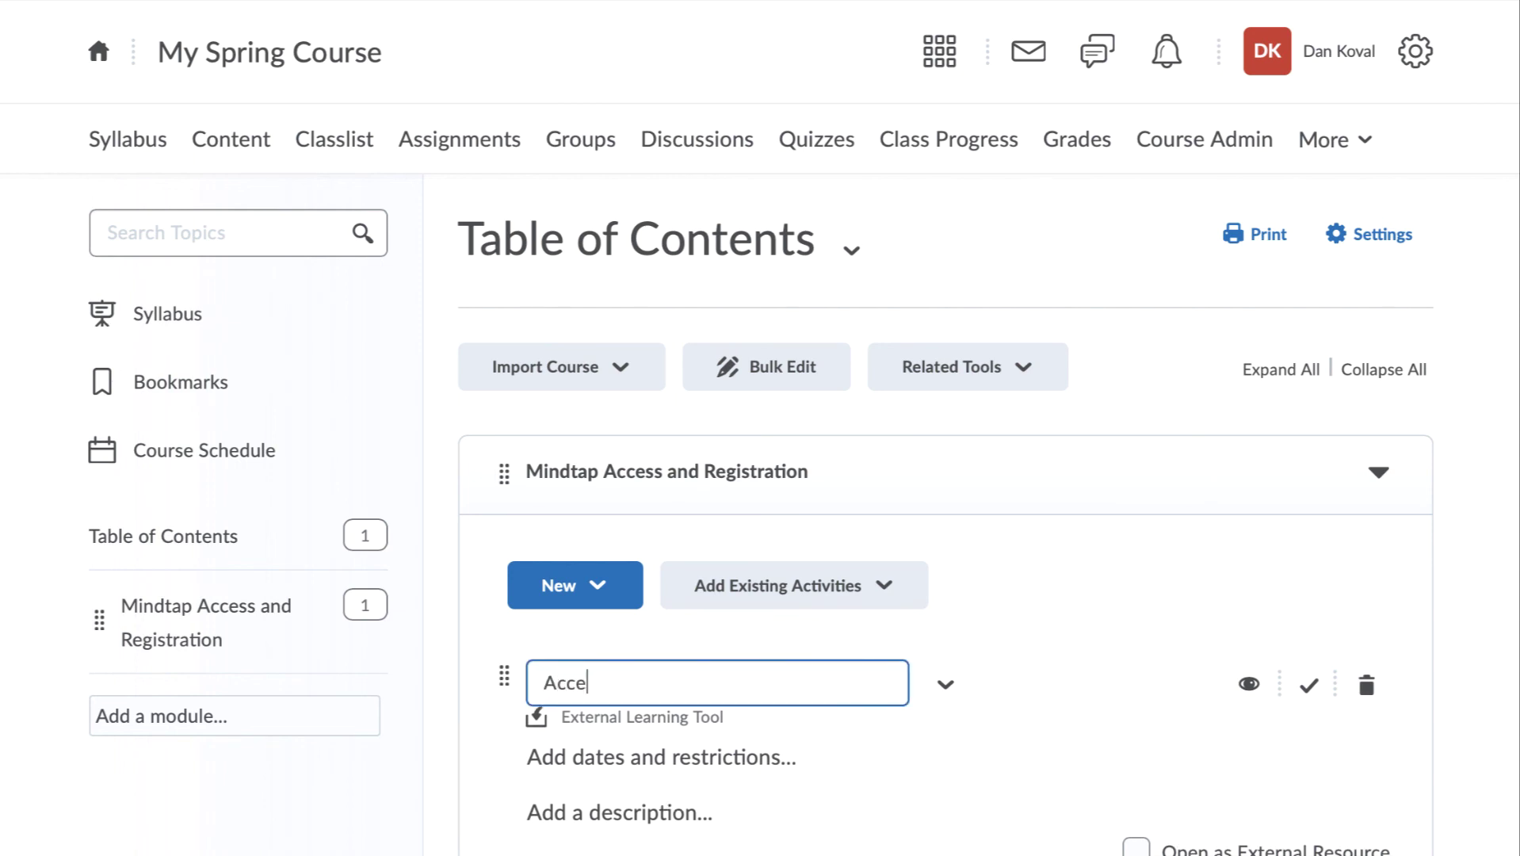
pyautogui.press('Return')
pyautogui.scroll(-3, 1275, 629)
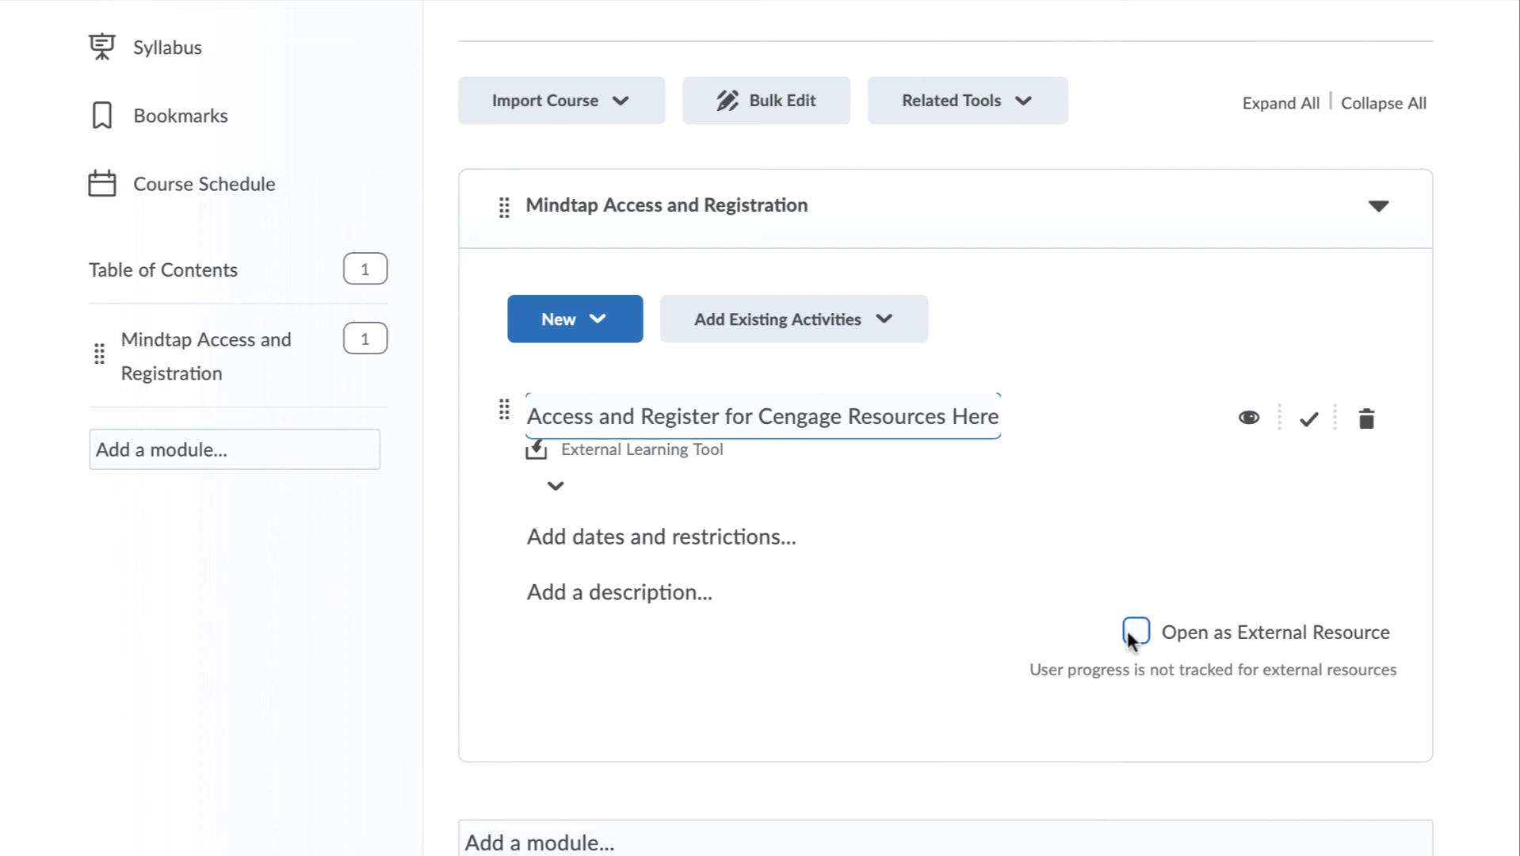
# Set the topic to open as an external resource and launch it from the module page
pyautogui.click(1135, 632)
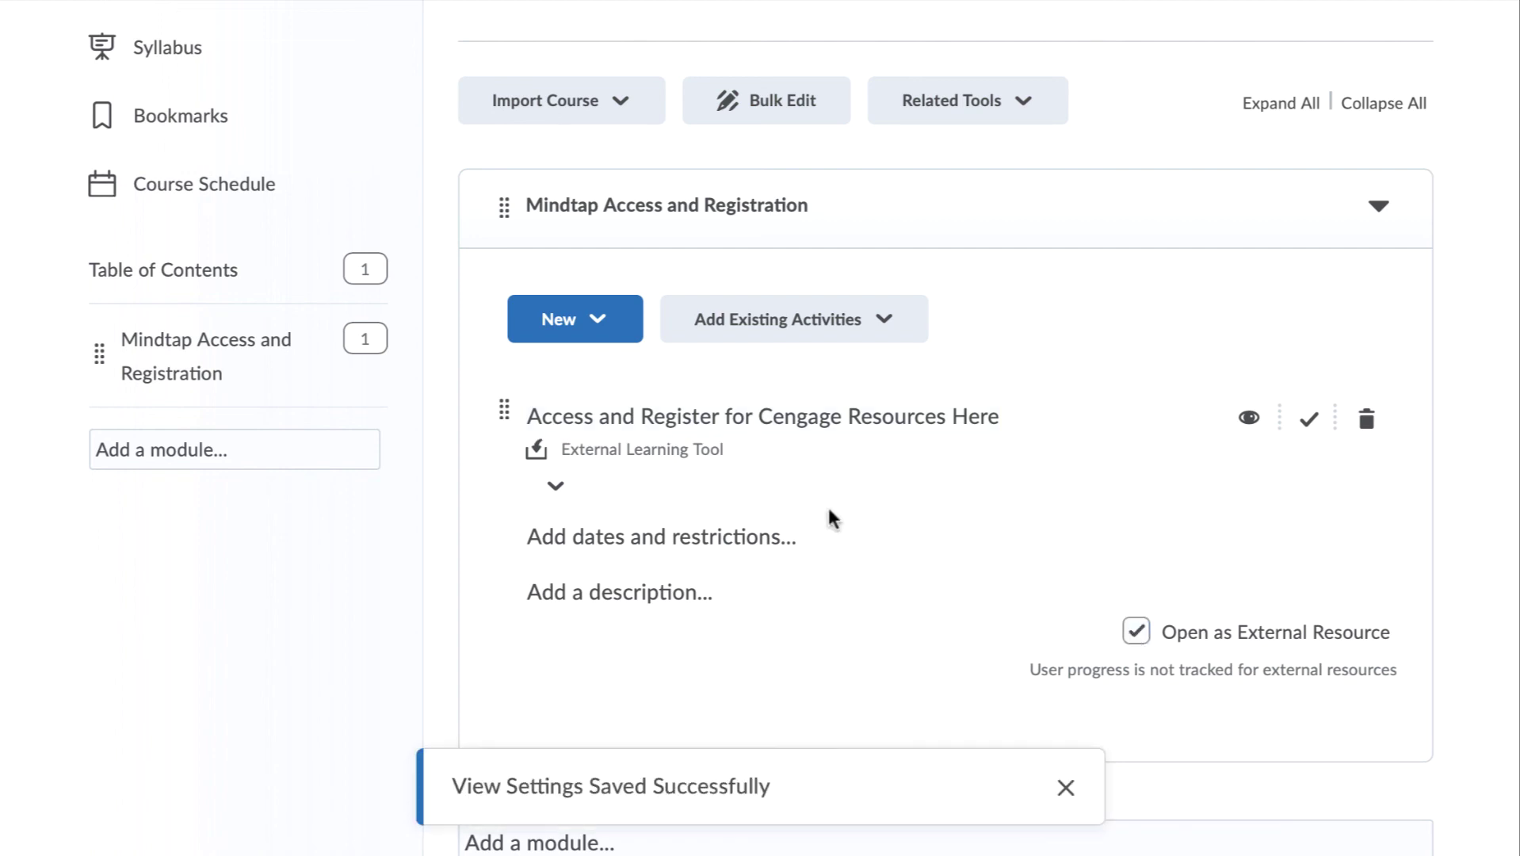
pyautogui.click(286, 363)
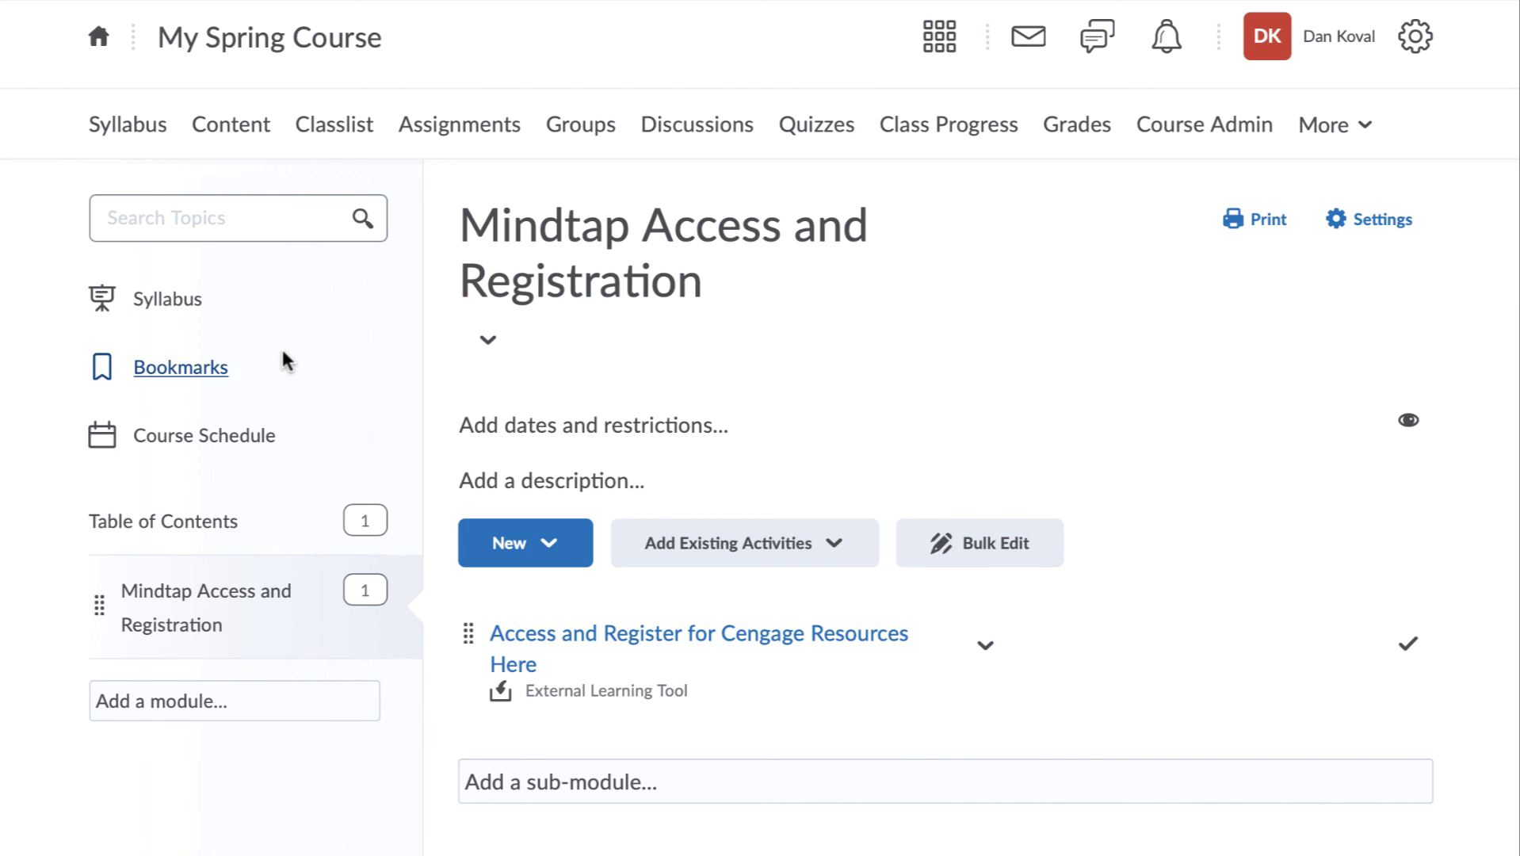
pyautogui.click(525, 637)
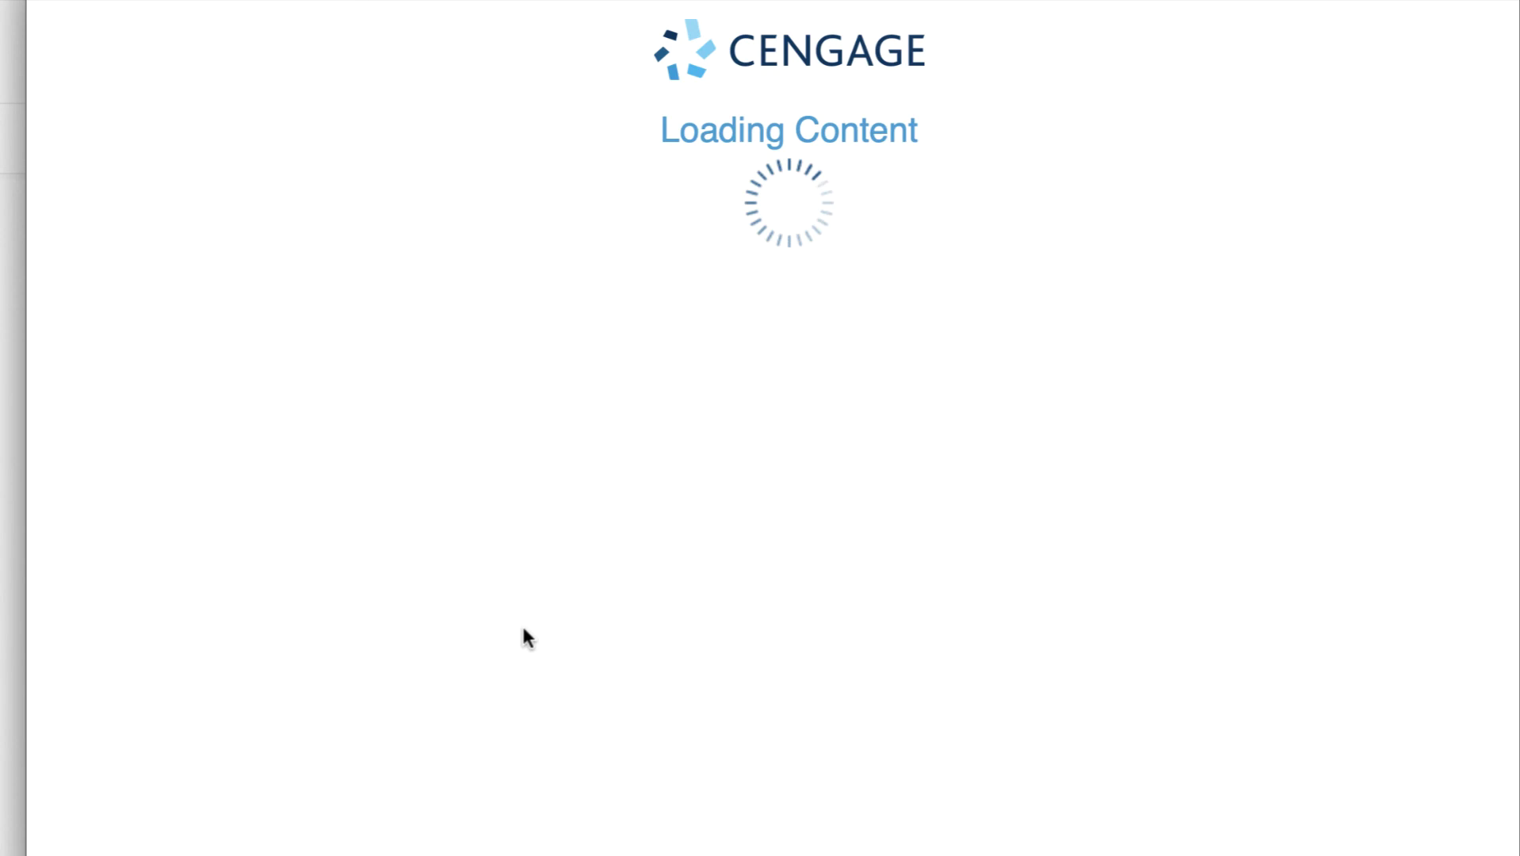